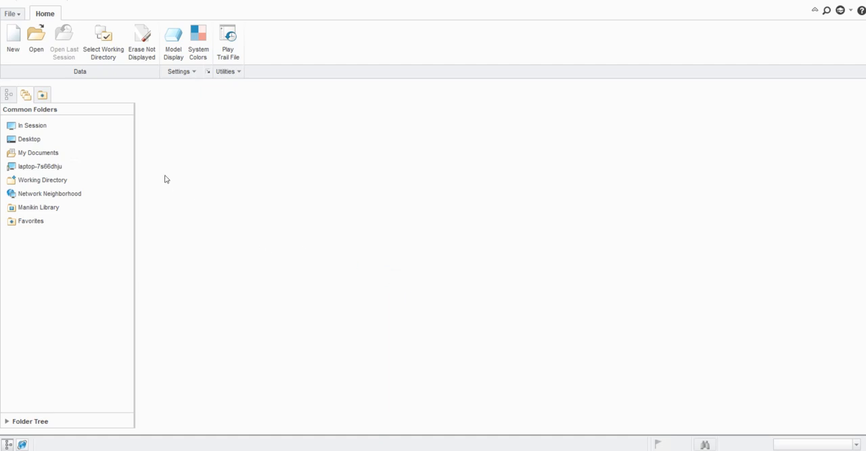
- Create a new solid part named prt0007 using the default template
left_click(9, 53)
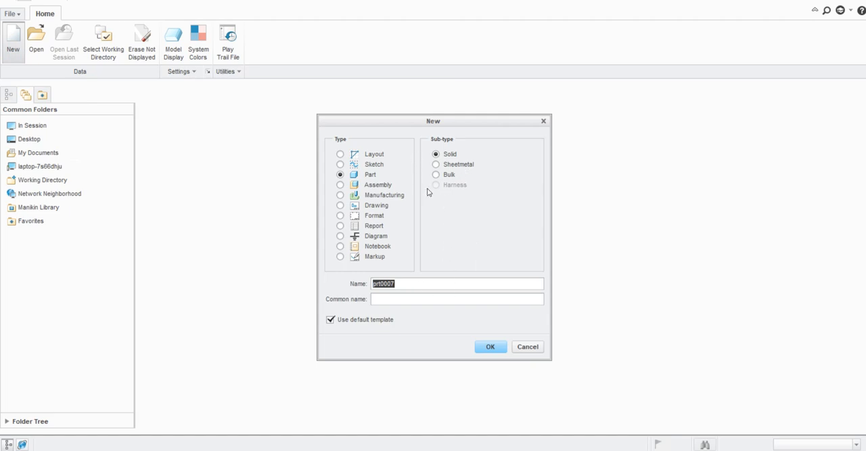
left_click(493, 346)
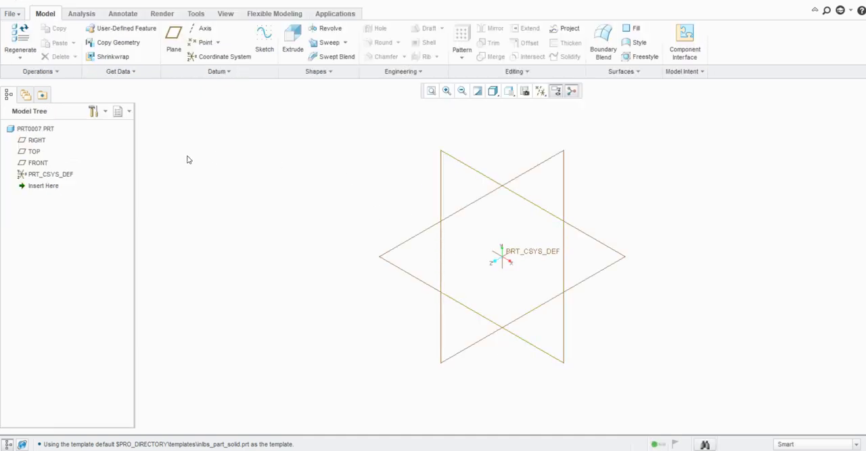
- Start a sketch on the FRONT datum plane with the RIGHT plane as reference and the orientation set to Right
left_click(261, 53)
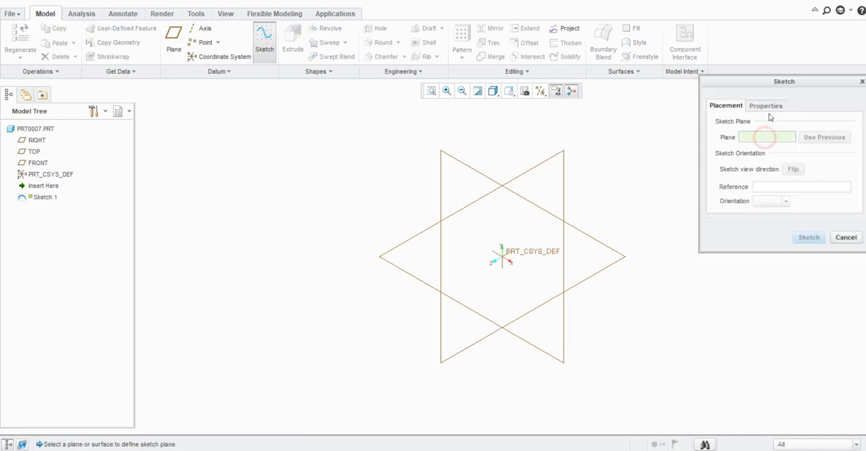
left_click_drag(767, 85, 756, 94)
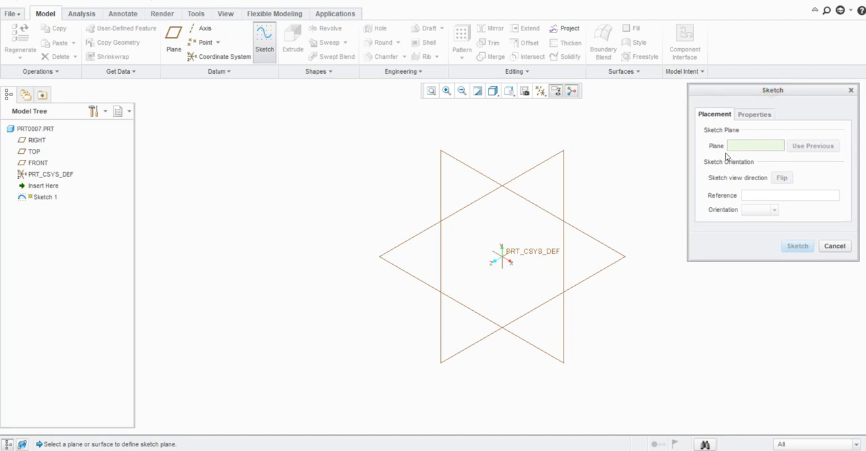
left_click(532, 202)
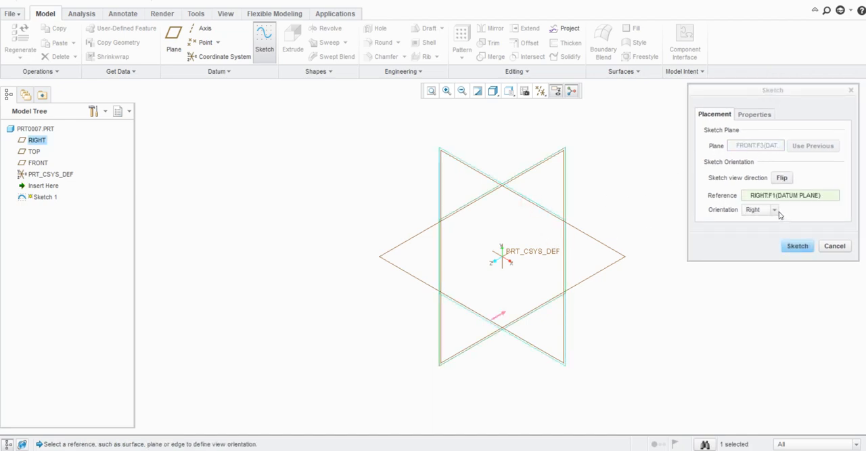
left_click(776, 210)
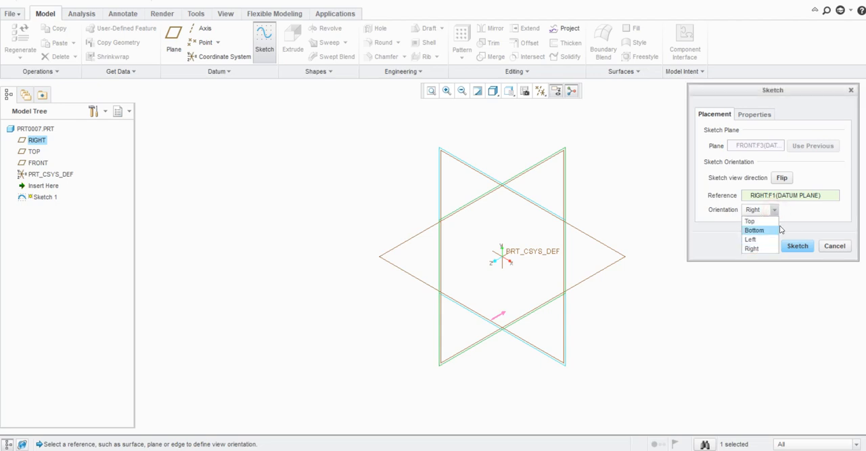
left_click(804, 222)
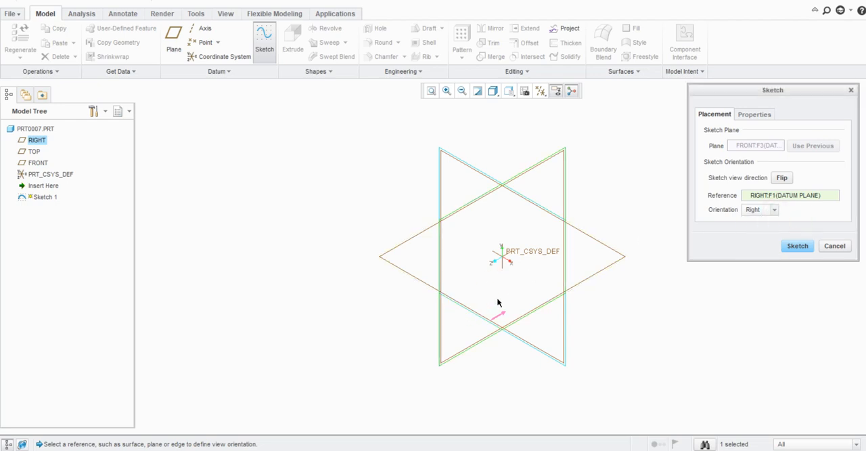
left_click(774, 210)
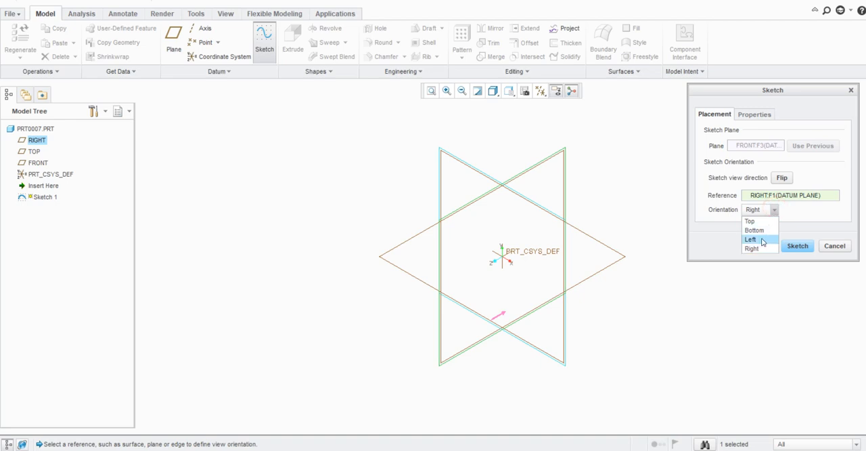
left_click(764, 238)
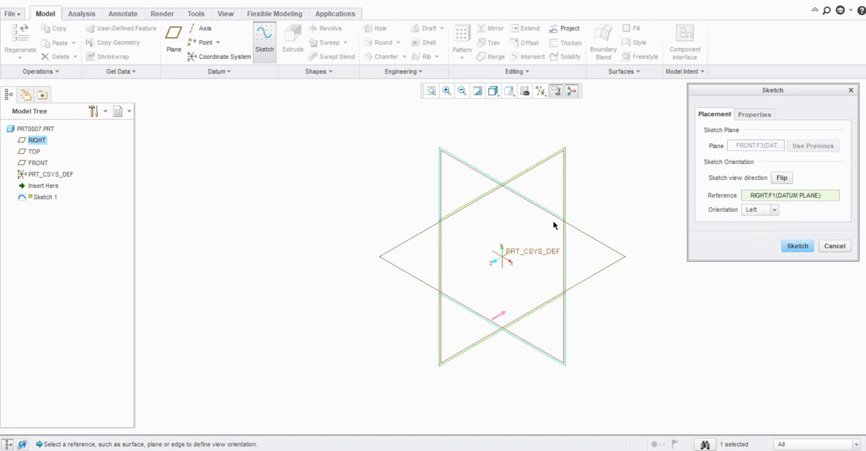
left_click(770, 211)
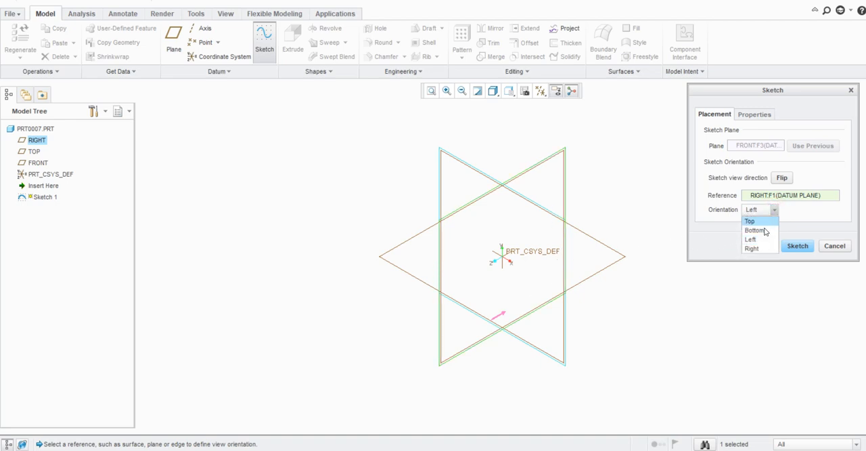
left_click(758, 249)
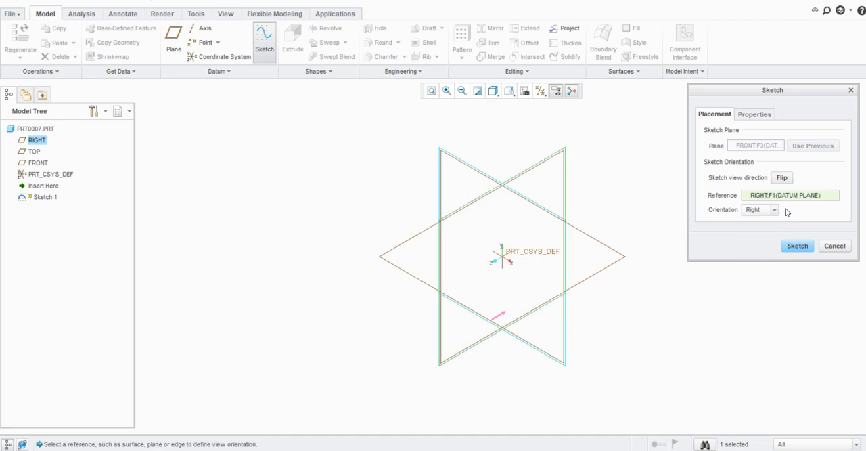
left_click(798, 246)
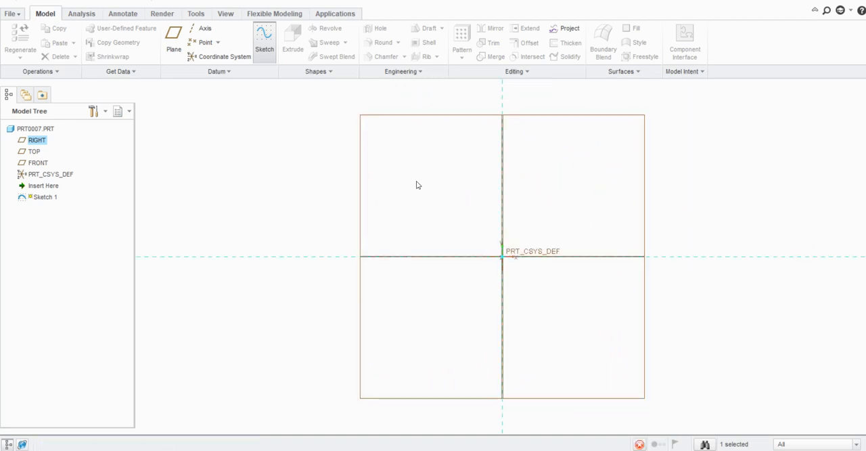
- Review the available variants of the Line, Rectangle, Circle, Arc, Ellipse and Fillet sketching tools
scroll(353, 212, "up", 1)
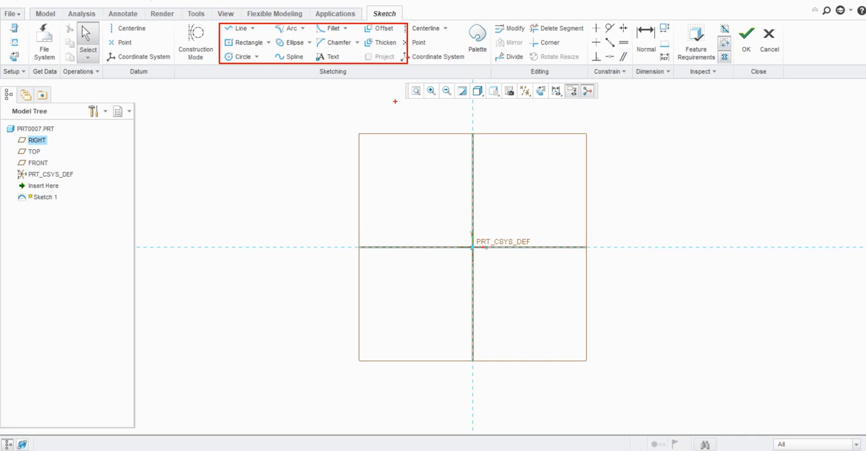
left_click(253, 29)
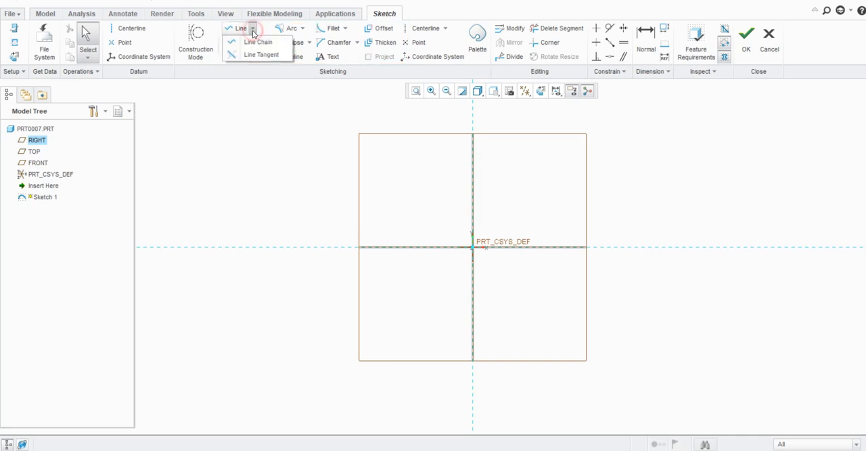
left_click(271, 96)
left_click(268, 42)
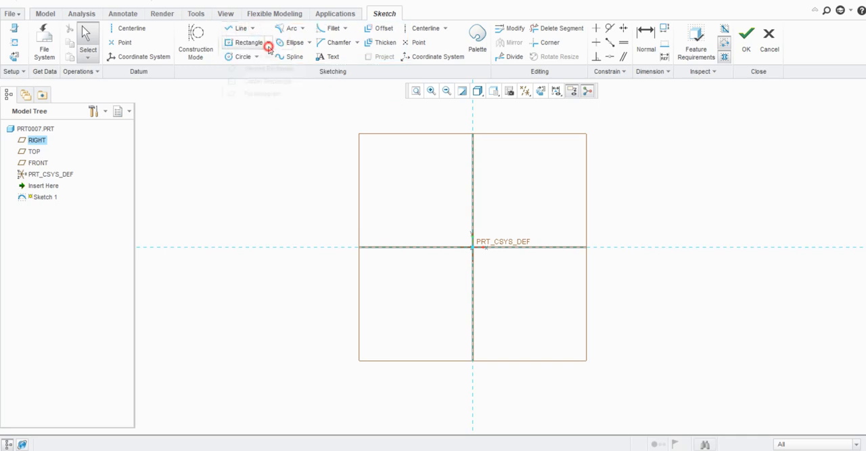
left_click(278, 132)
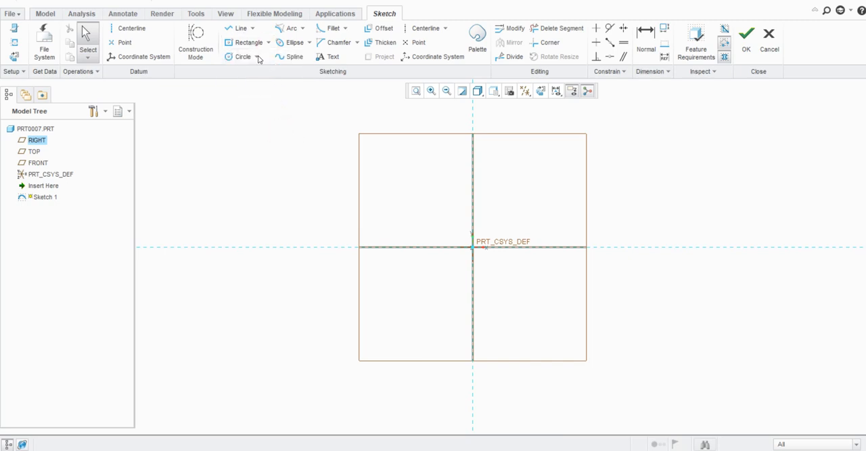
left_click(257, 56)
left_click(294, 166)
left_click(301, 28)
left_click(305, 127)
left_click(309, 43)
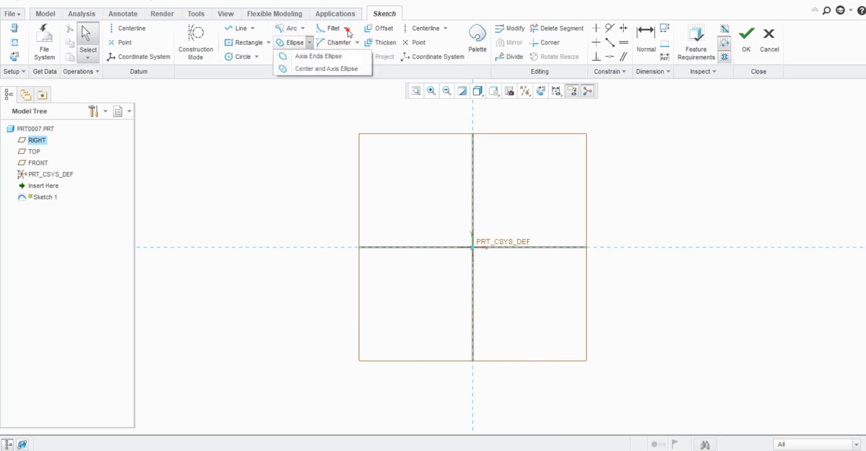
left_click(346, 31)
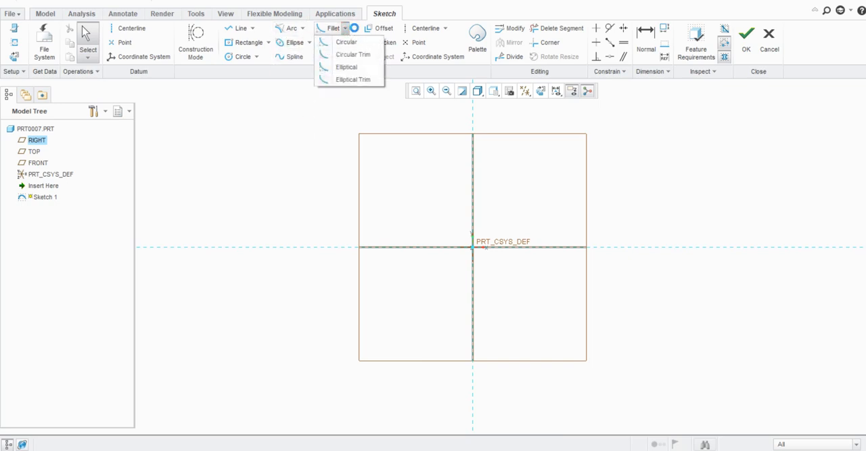
left_click(346, 28)
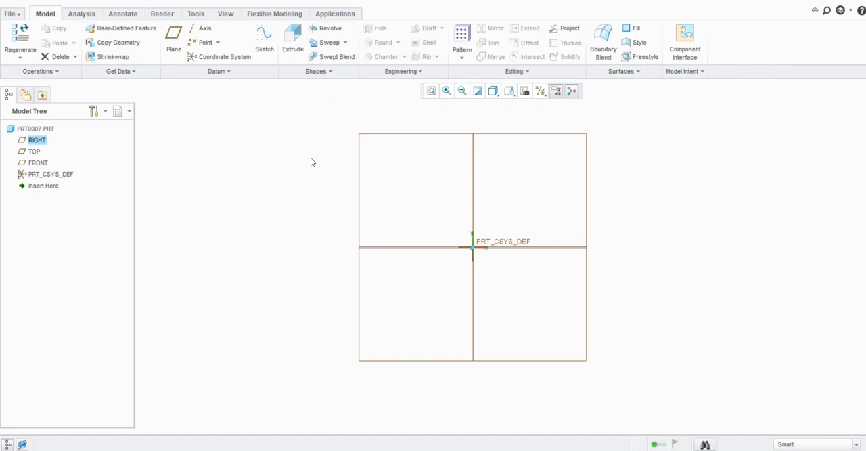
- Open a new sketch on the FRONT datum plane, referenced to the RIGHT plane with Right orientation
left_click(264, 42)
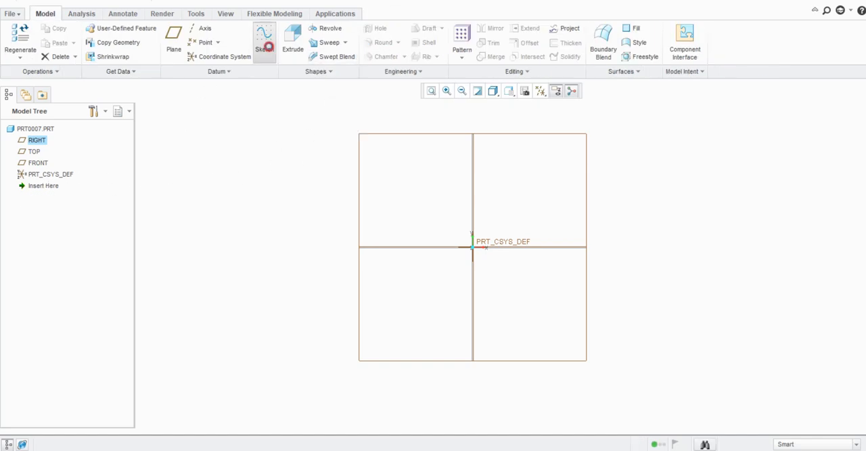
left_click(439, 134)
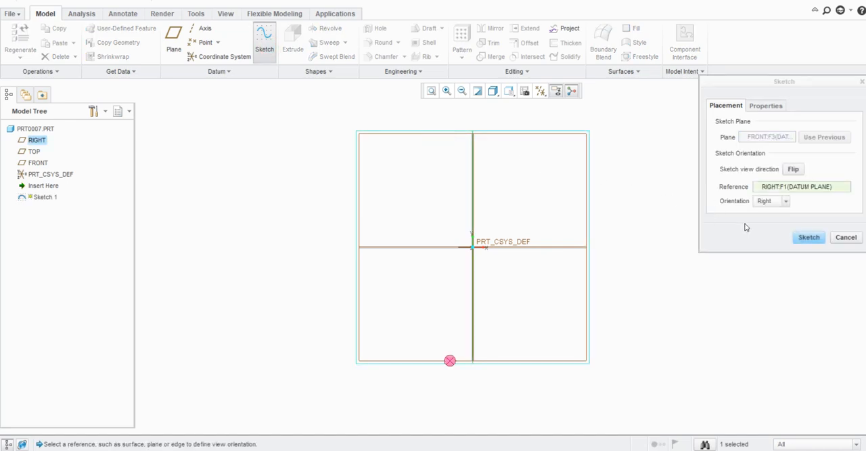
left_click(799, 236)
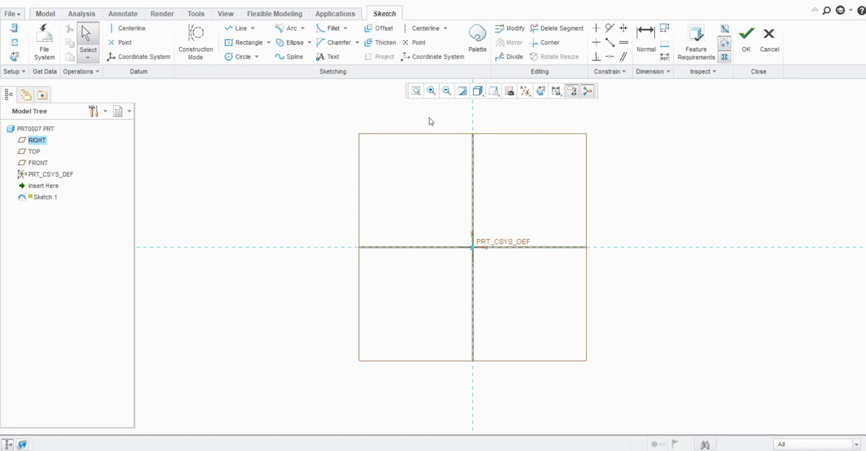
- Sketch a zigzag Line Chain of eight connected segments running across the upper half of the sketch plane, above the horizontal reference
left_click(251, 28)
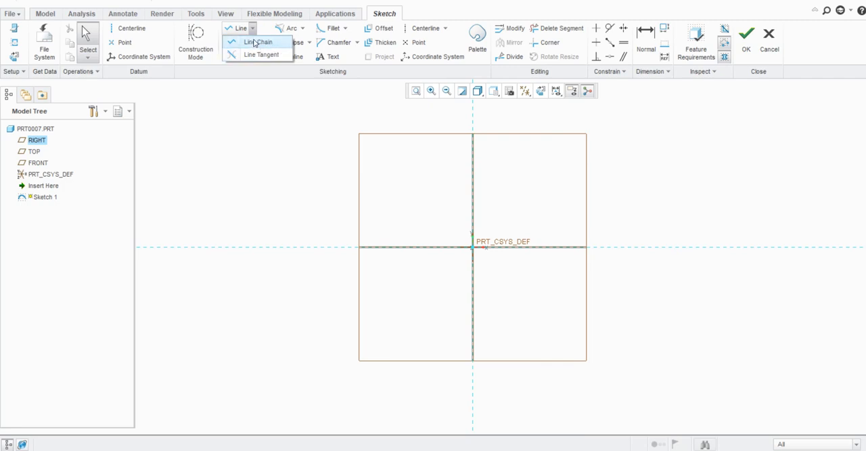
left_click(256, 43)
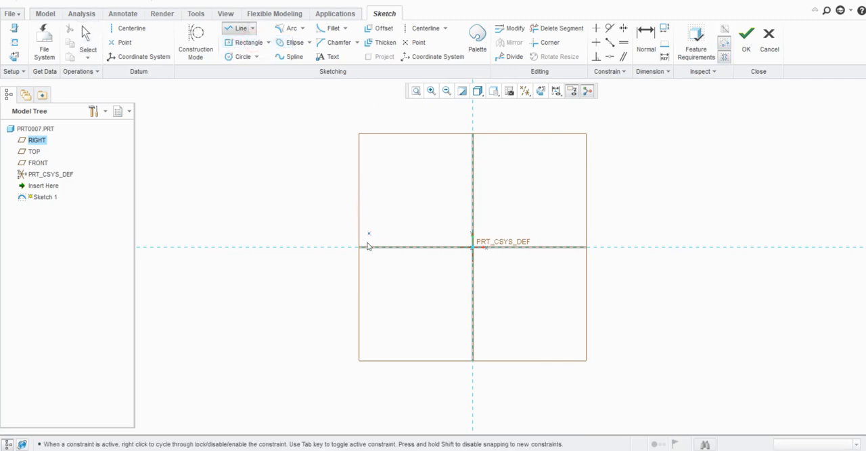
left_click(251, 184)
left_click(330, 158)
left_click(403, 182)
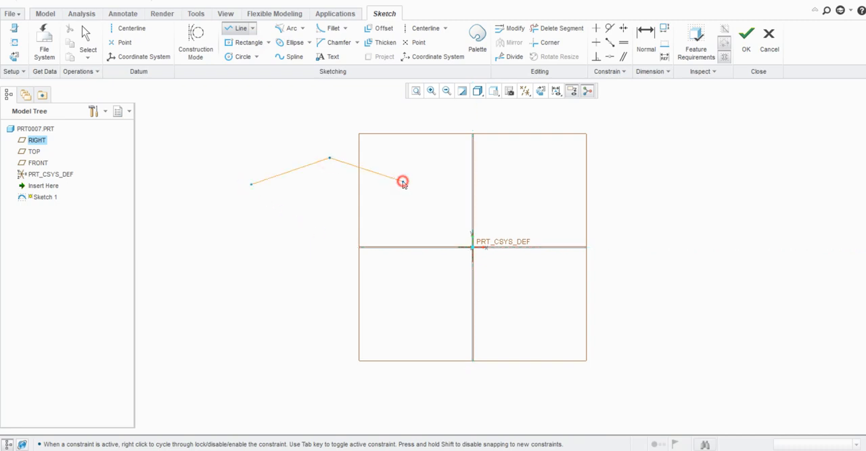
left_click(445, 158)
left_click(528, 170)
left_click(631, 155)
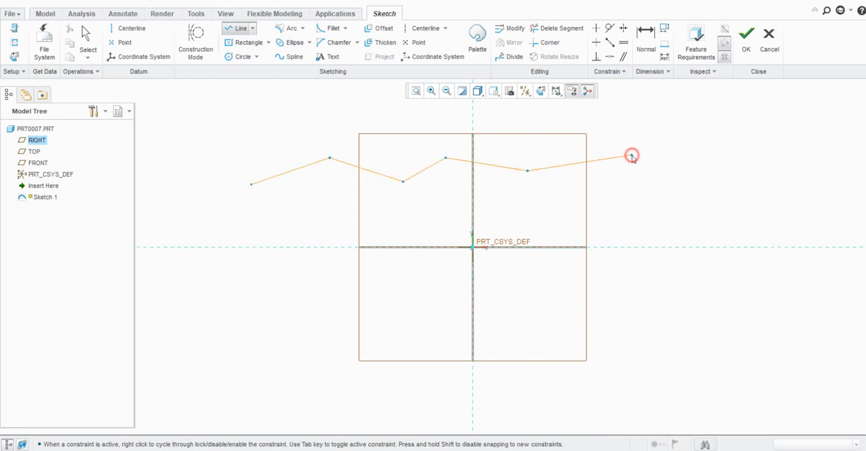
left_click(679, 172)
left_click(791, 180)
left_click(817, 228)
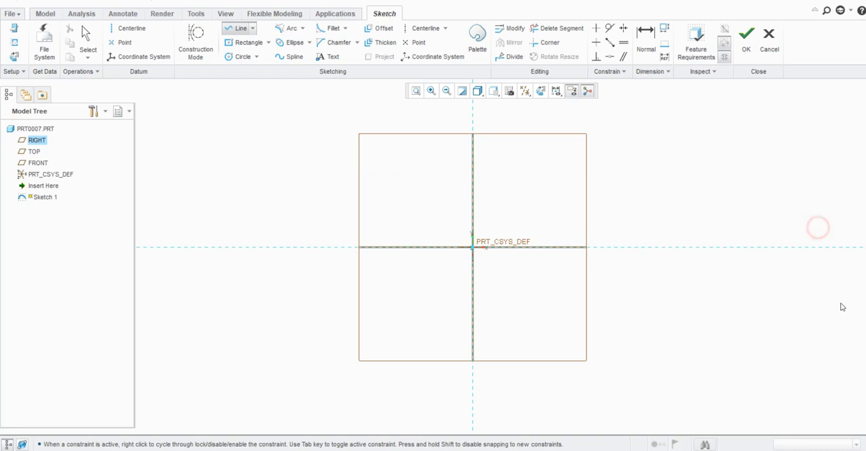
middle_click(769, 274)
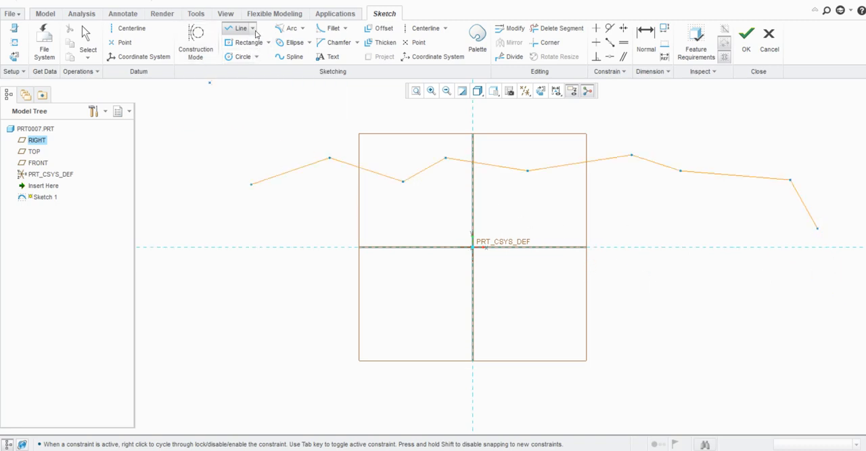
left_click(253, 29)
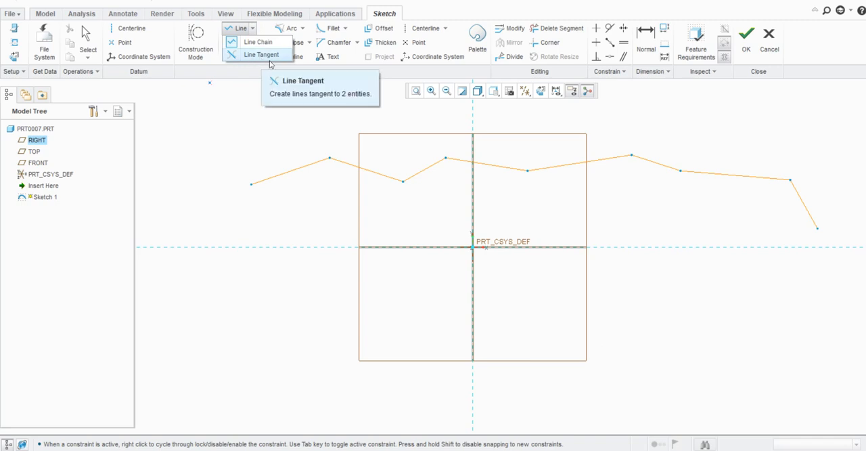
left_click(259, 99)
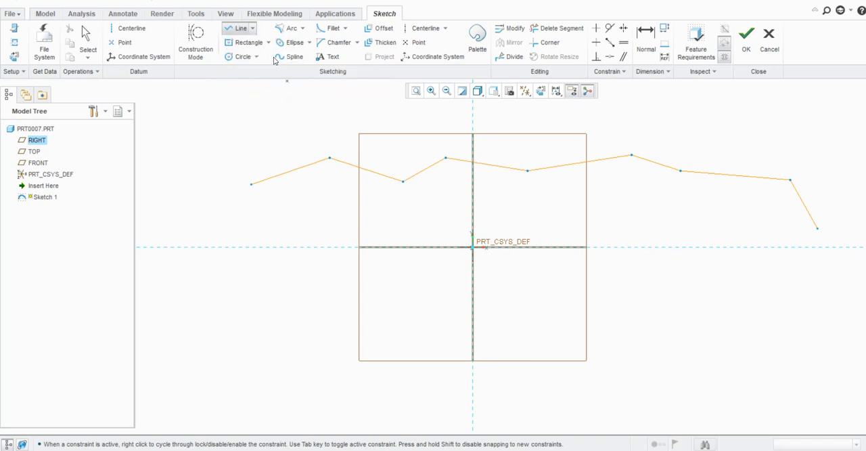
- Sketch a Corner Rectangle about 179 wide and 143 high, below the horizontal reference and about 543 left of the vertical reference
left_click(267, 43)
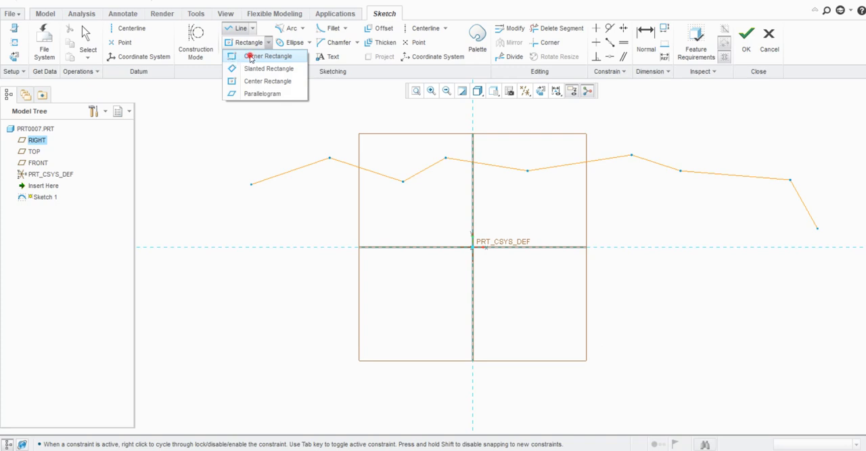
left_click(250, 58)
scroll(350, 186, "up", 2)
scroll(406, 196, "down", 3)
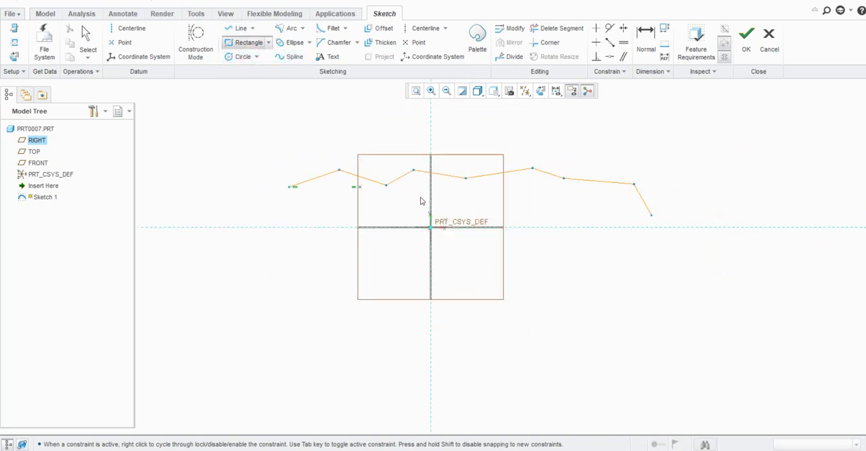
left_click(224, 252)
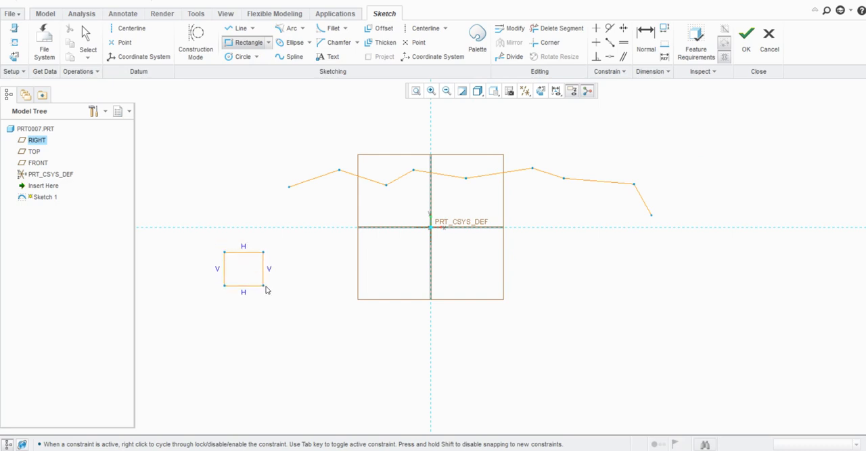
left_click(276, 292)
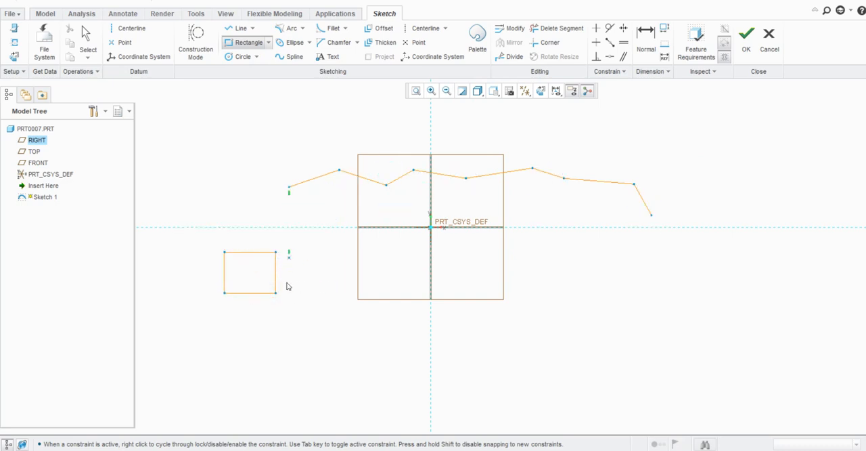
middle_click(280, 266)
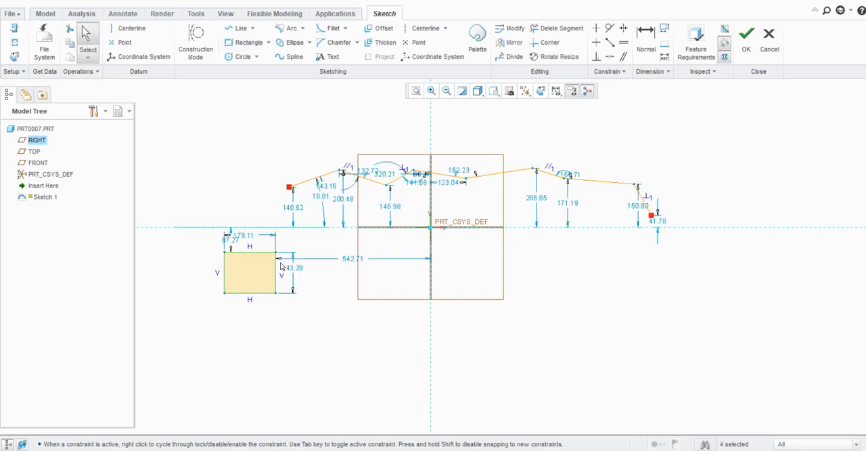
- Sketch a Slanted Rectangle with short sides about 286 long, tilted above the left end of the zigzag line chain
left_click(268, 42)
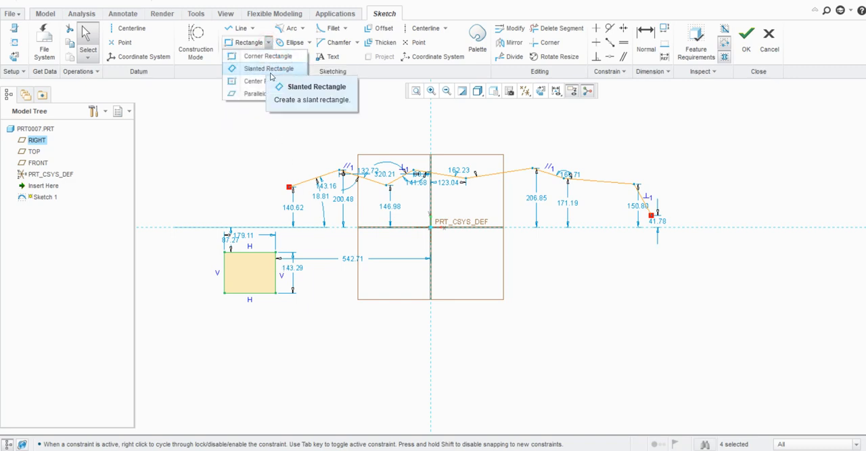
left_click(269, 69)
scroll(374, 252, "down", 3)
left_click(241, 177)
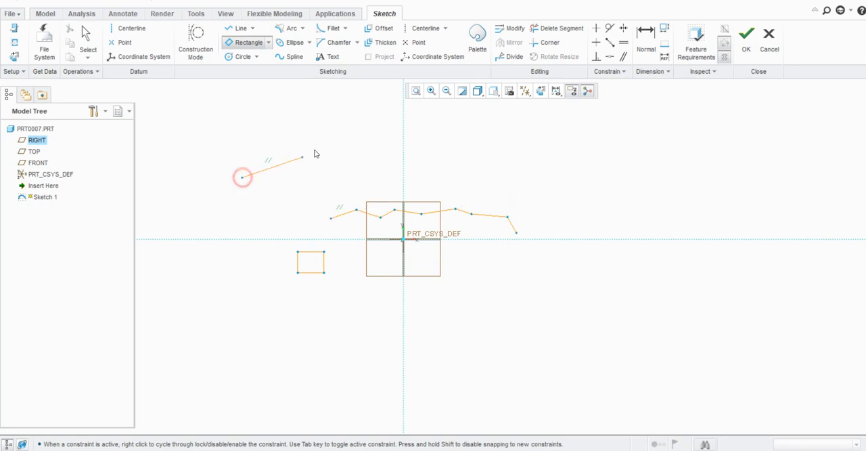
left_click(316, 147)
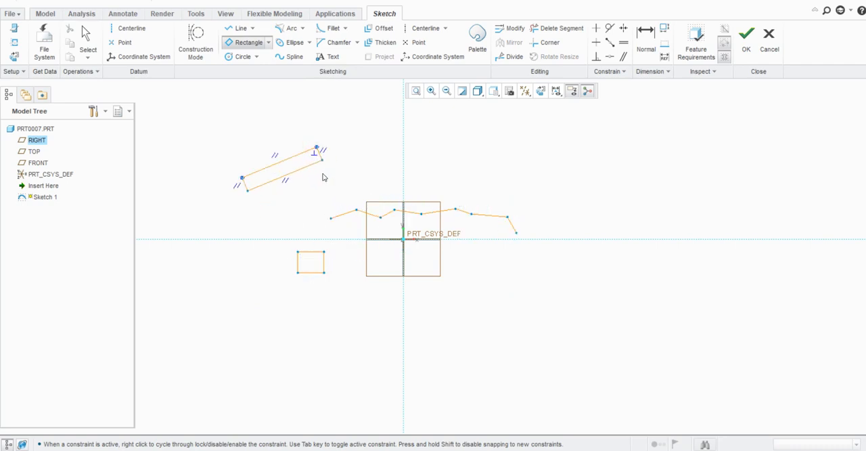
left_click(332, 186)
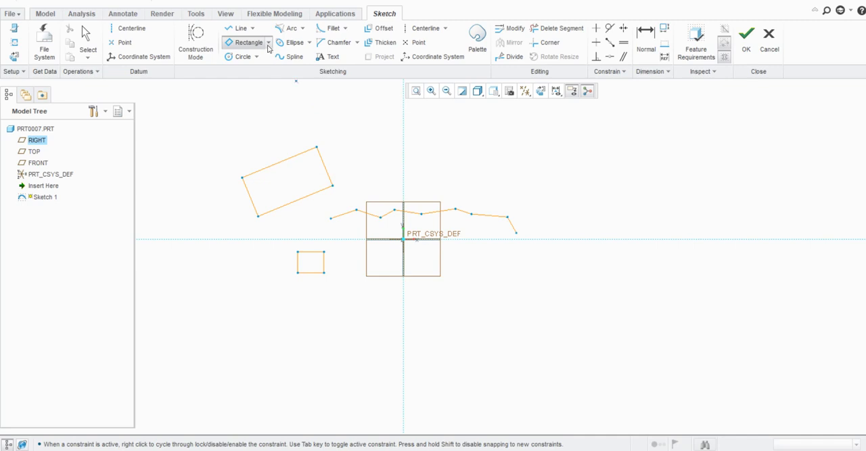
- Sketch a Center Rectangle about 606 wide and 435 high, above the horizontal reference and about 775 right of the vertical reference
left_click(268, 42)
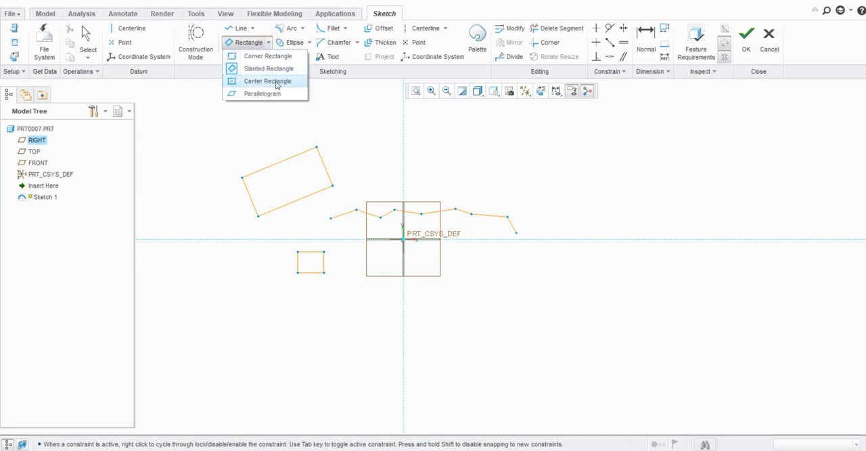
left_click(278, 82)
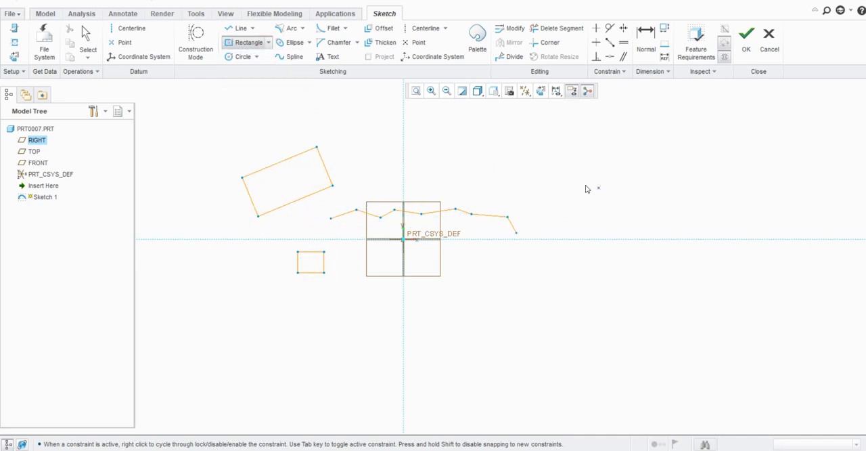
left_click(561, 173)
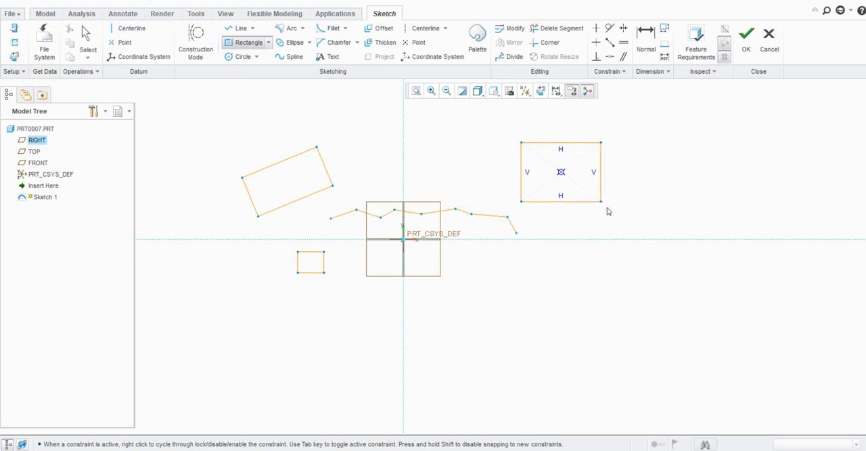
left_click(606, 203)
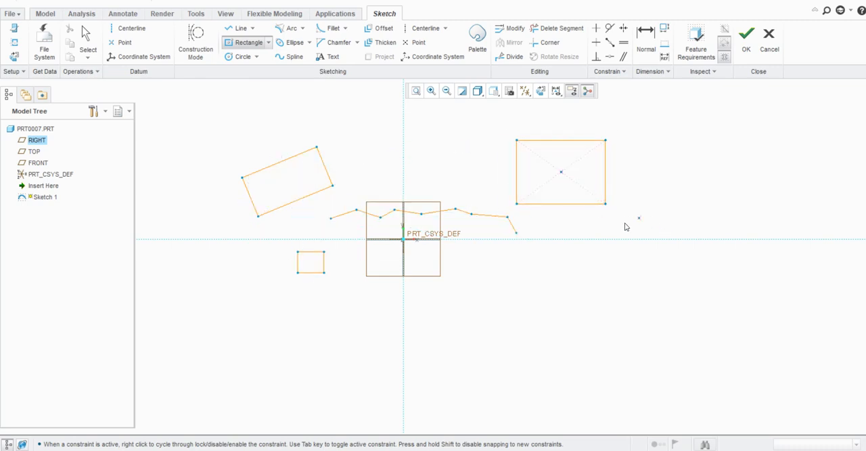
middle_click(605, 179)
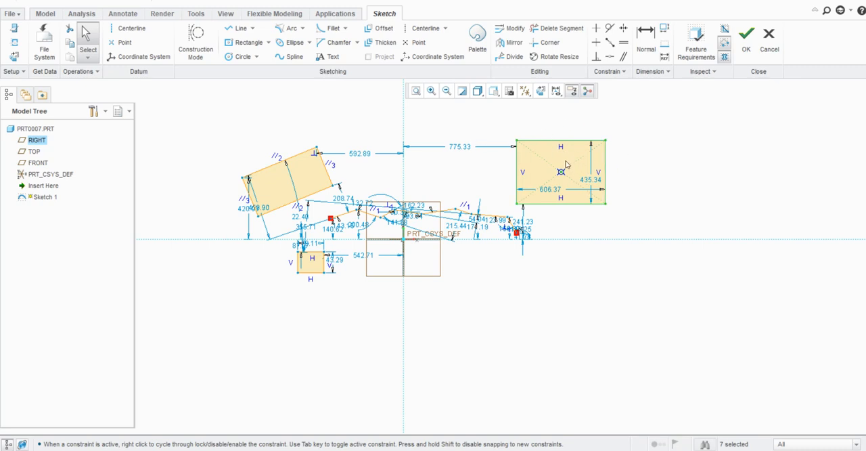
- Sketch a tilted Parallelogram with one side about 457 long and a corner angle of about 84 degrees, below the center rectangle
left_click(268, 42)
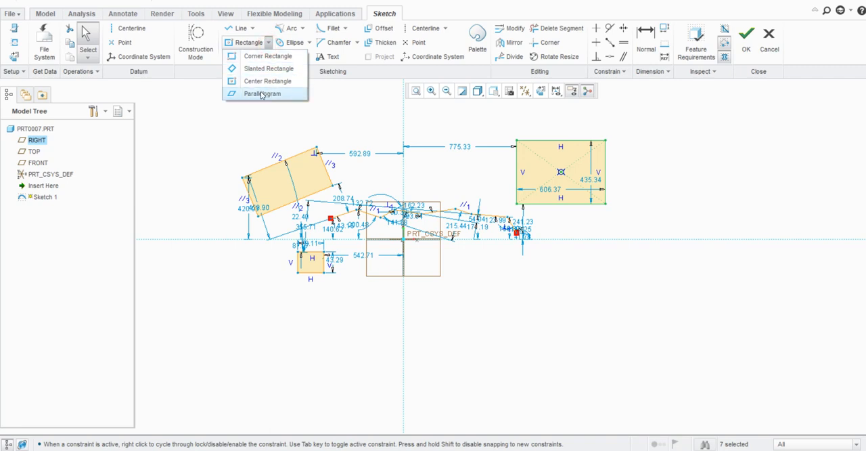
left_click(274, 94)
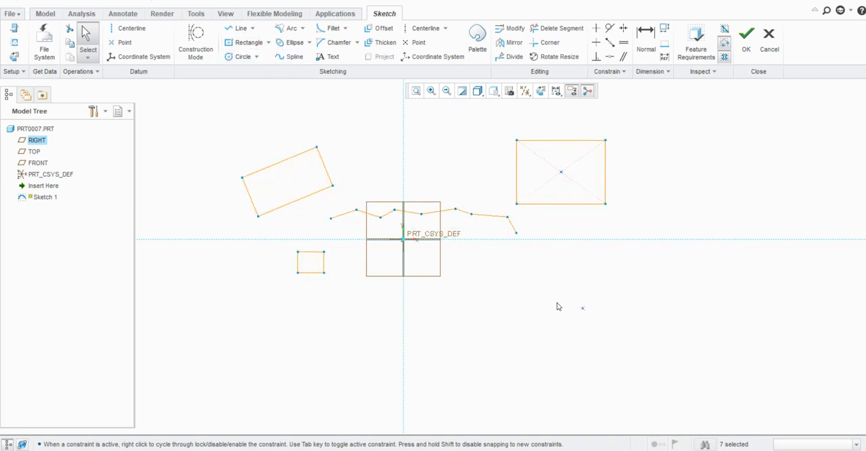
left_click(590, 272)
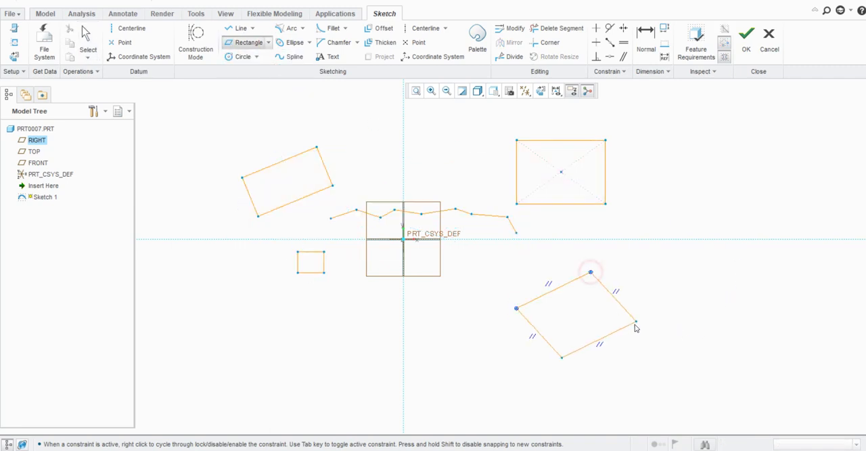
left_click(626, 330)
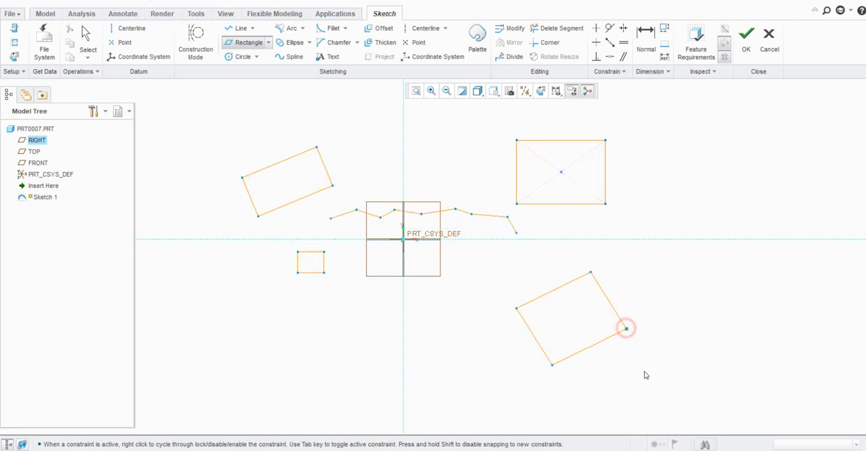
middle_click(547, 297)
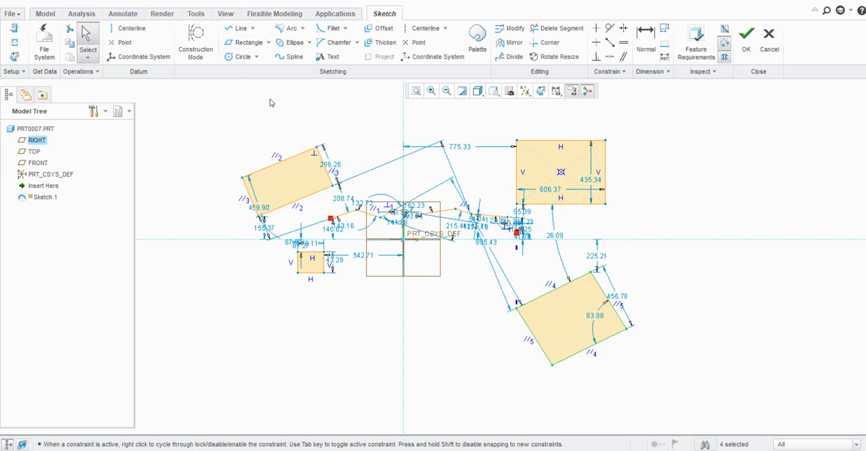
- Delete all the sketched geometry, including the line chain, the rectangles and the parallelogram
scroll(381, 255, "up", 1)
left_click_drag(679, 139, 252, 362)
key("Delete")
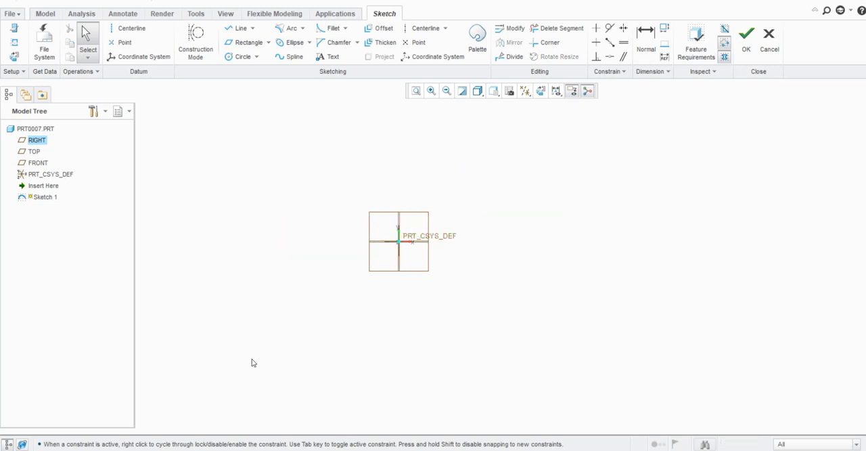
- Sketch a Center and Point circle about 251 in diameter, centred on the coordinate system origin, and stay in the sketch
scroll(358, 265, "down", 2)
scroll(445, 221, "down", 3)
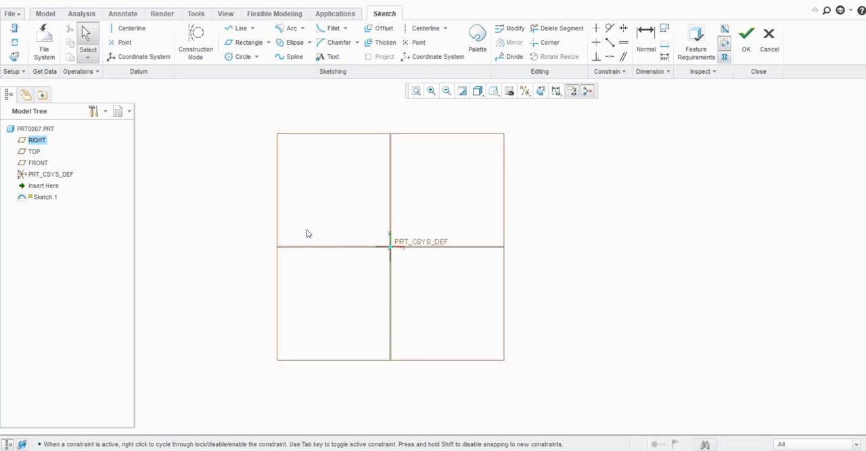
left_click(257, 56)
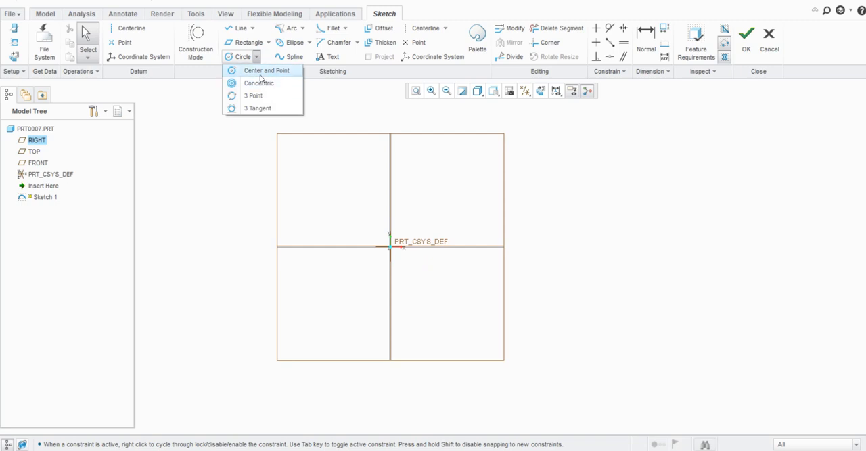
left_click(260, 74)
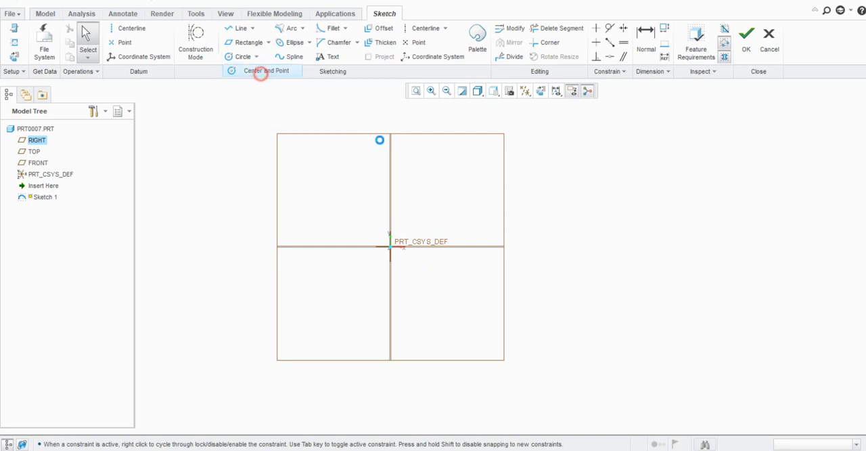
left_click(390, 247)
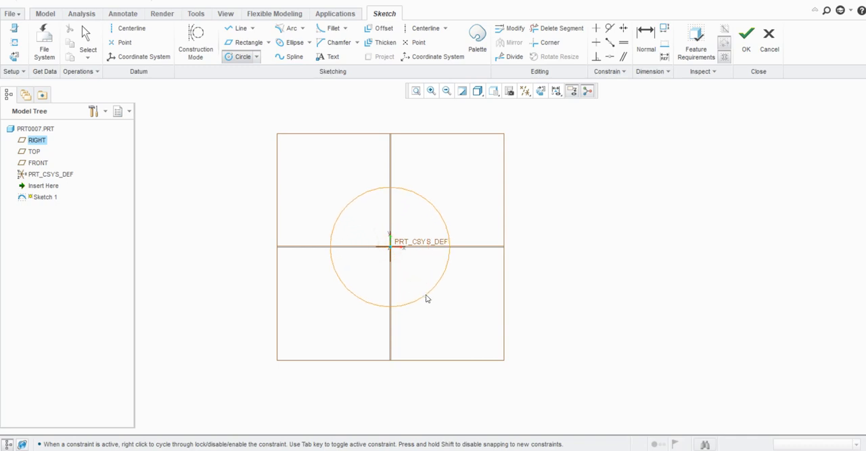
left_click(426, 290)
middle_click(477, 291)
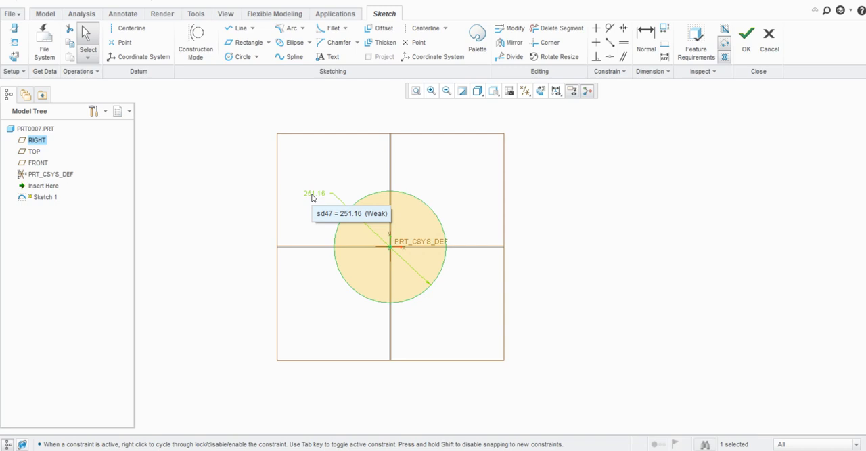
key("Escape")
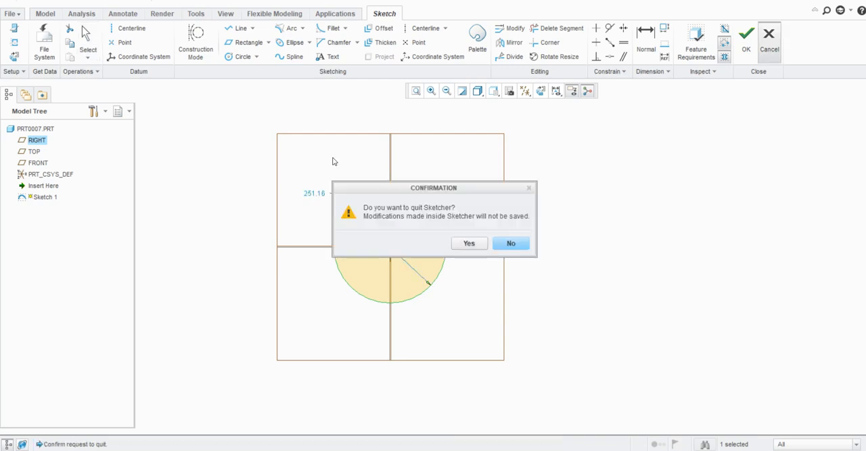
left_click(507, 245)
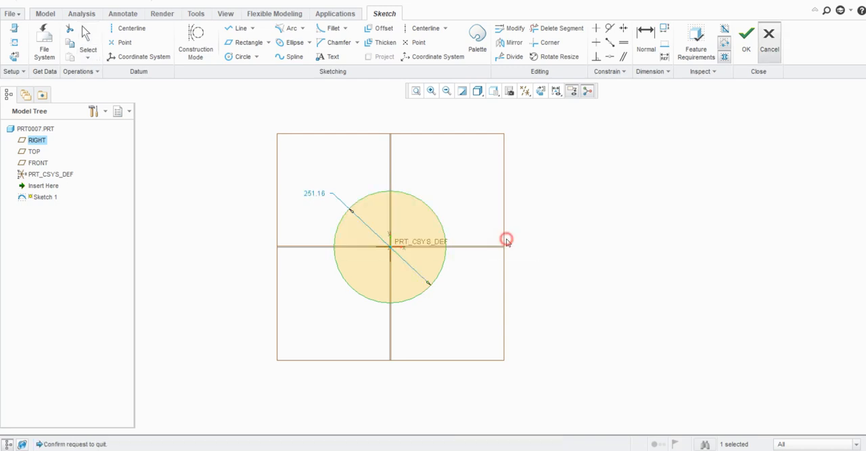
- Sketch four Concentric circles around the origin circle, with diameters of about 360, 458, 555 and 679
left_click(257, 57)
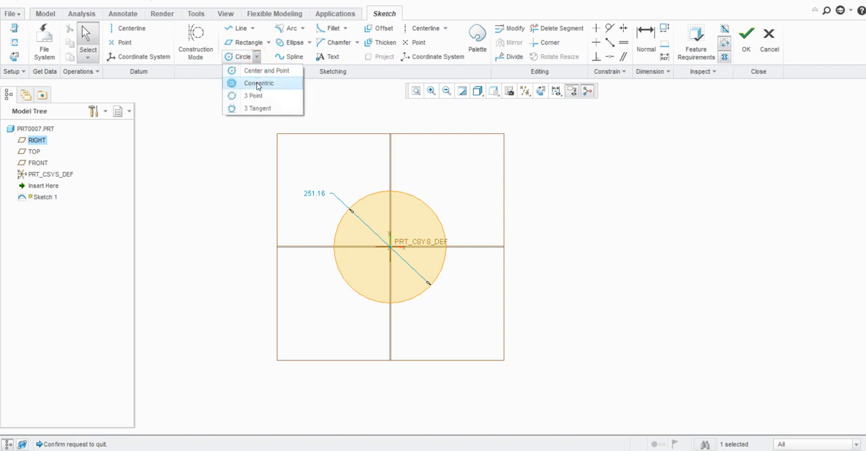
left_click(258, 83)
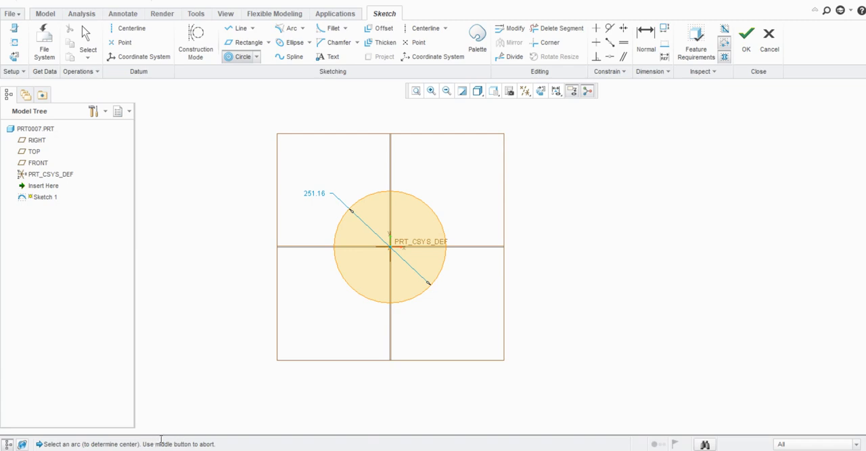
left_click(436, 218)
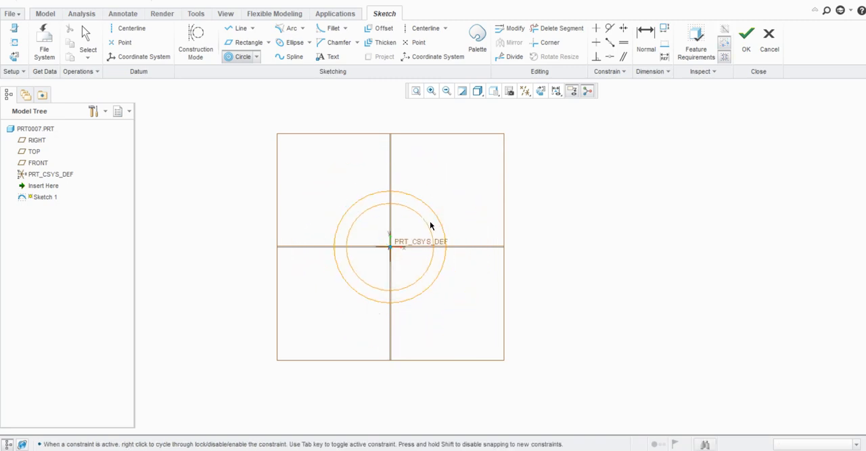
left_click(460, 213)
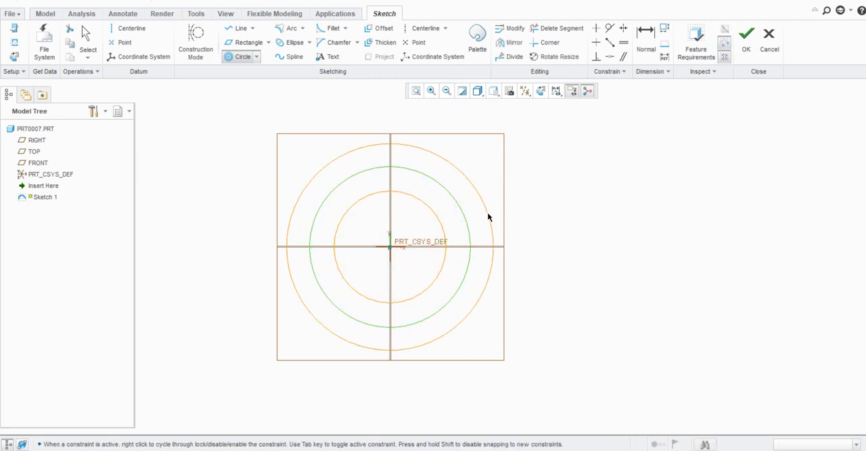
left_click(488, 215)
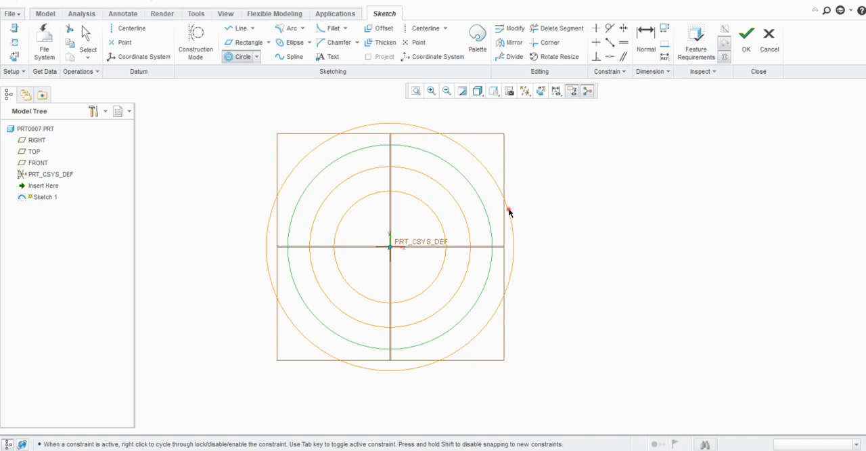
left_click(507, 210)
left_click(535, 206)
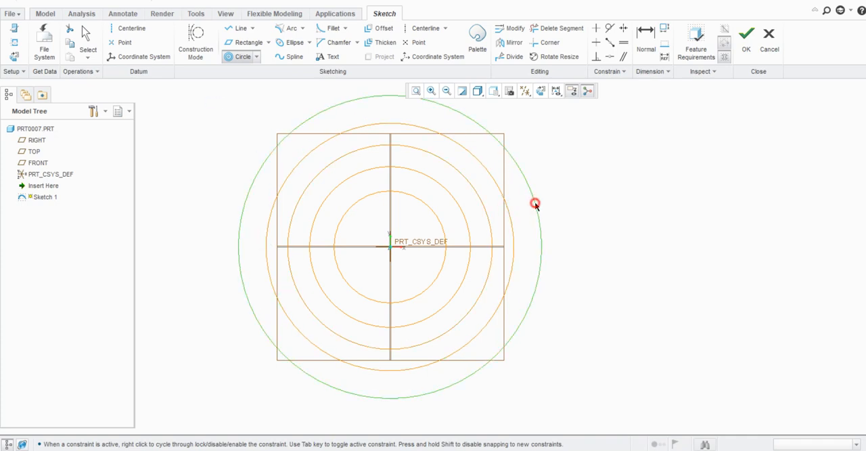
middle_click(513, 246)
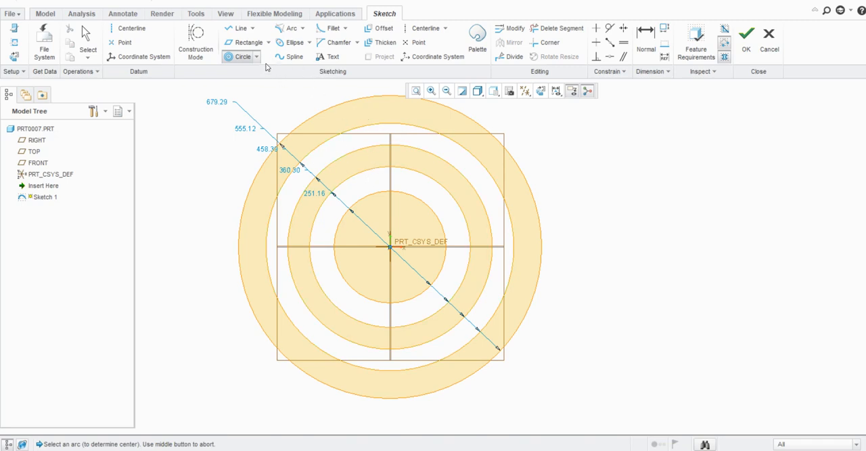
- Sketch a 3 Point circle about 205 in diameter, centred about 537 right of the origin and 42.5 above it
left_click(257, 58)
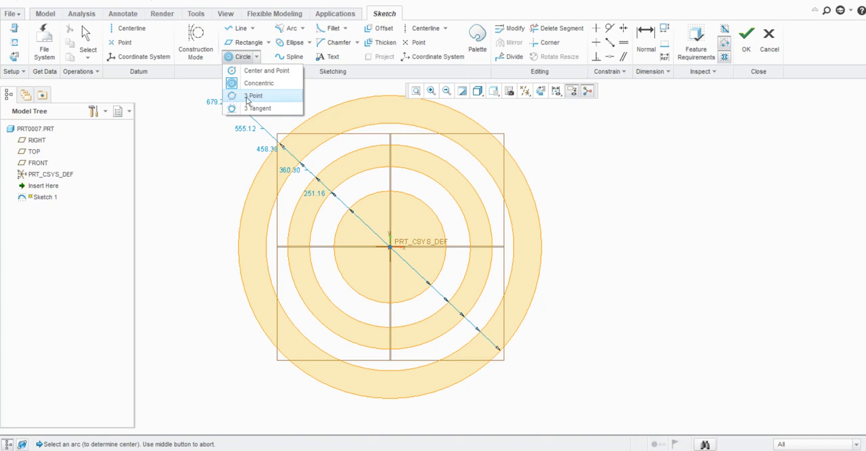
left_click(246, 96)
left_click(614, 184)
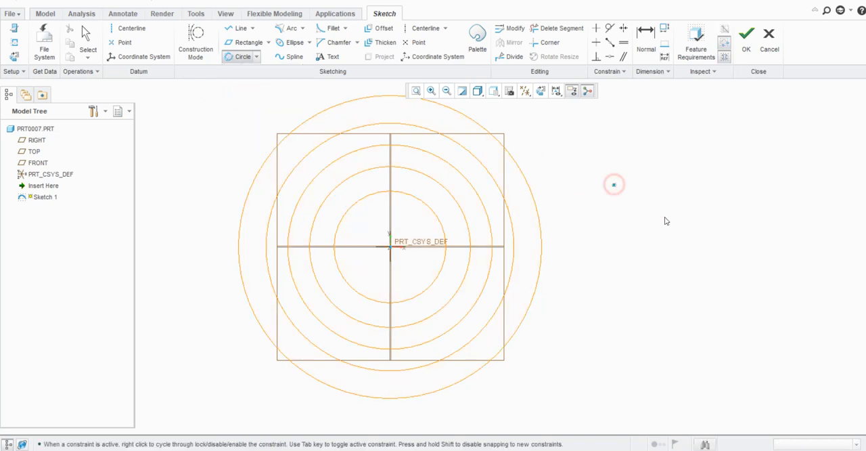
left_click(675, 230)
left_click(604, 267)
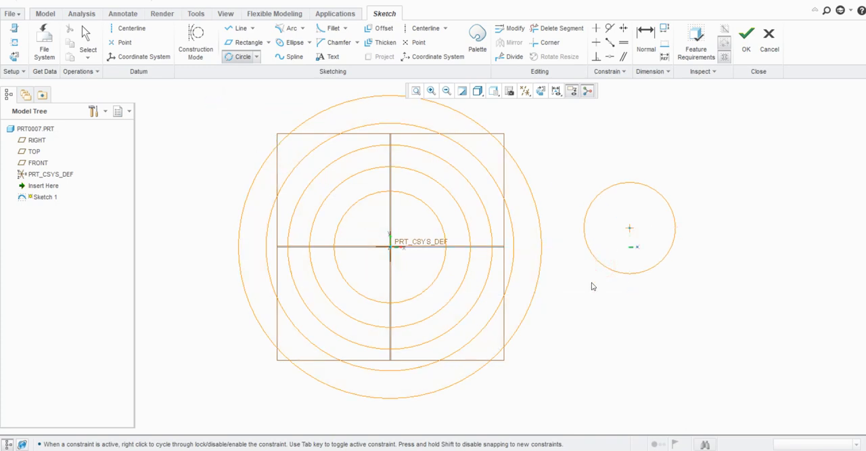
middle_click(666, 239)
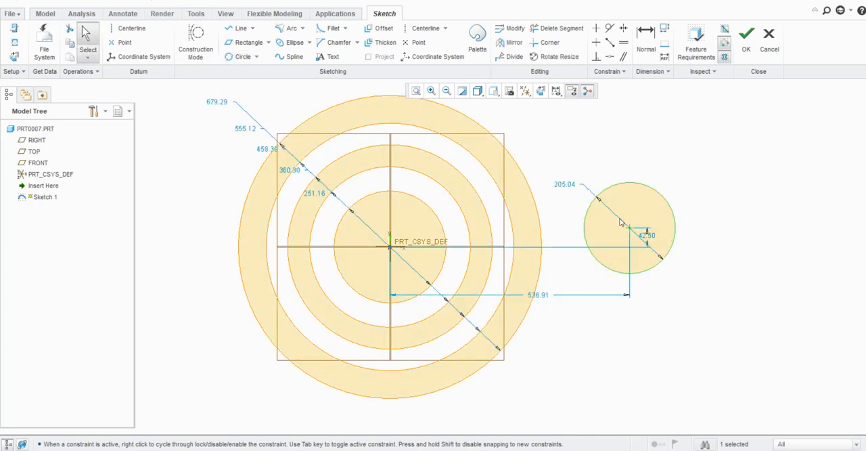
- Sketch an open three-segment line chain right of the circles, with segments about 368, 351 and 302 long
scroll(389, 206, "down", 2)
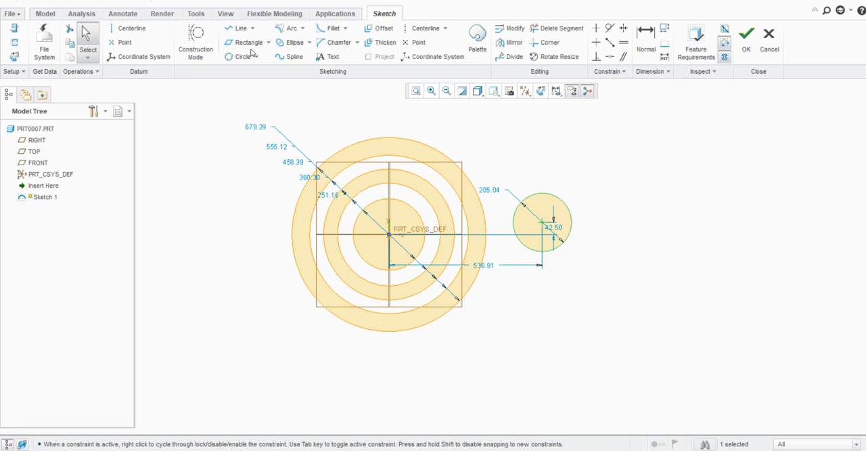
left_click(240, 29)
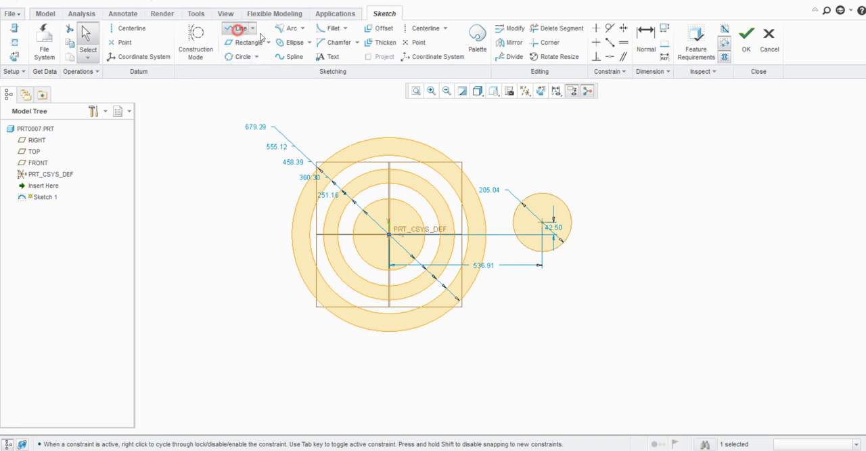
left_click(667, 182)
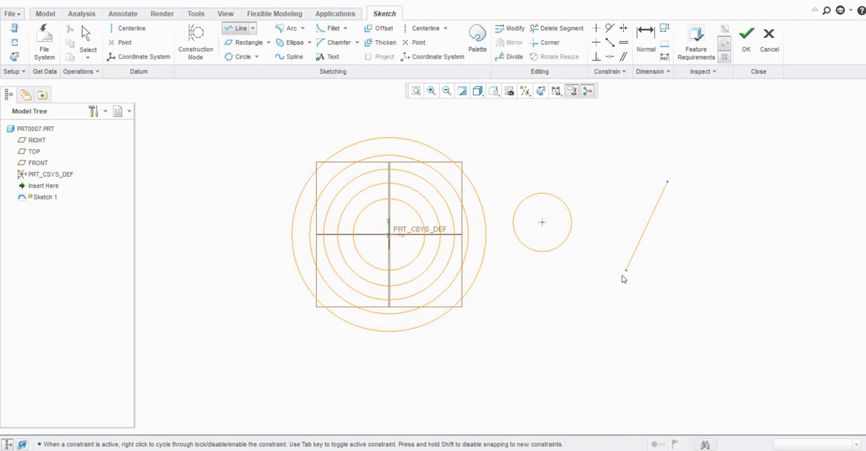
left_click(622, 275)
left_click(712, 320)
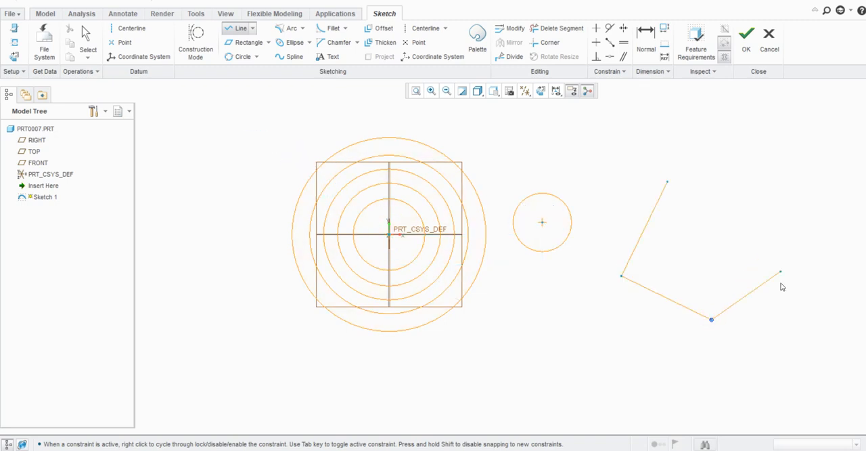
left_click(723, 234)
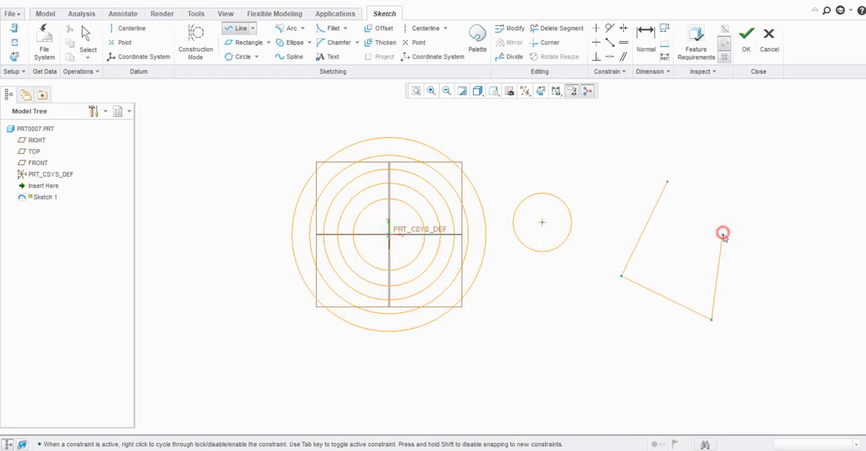
middle_click(722, 234)
- Sketch a 3 Point circle through the first three vertices of the open line chain
left_click(247, 58)
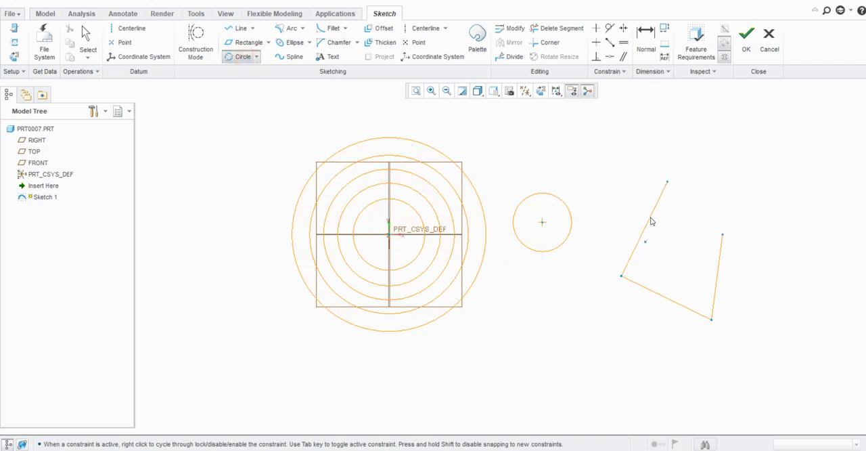
left_click(667, 181)
left_click(621, 276)
left_click(711, 320)
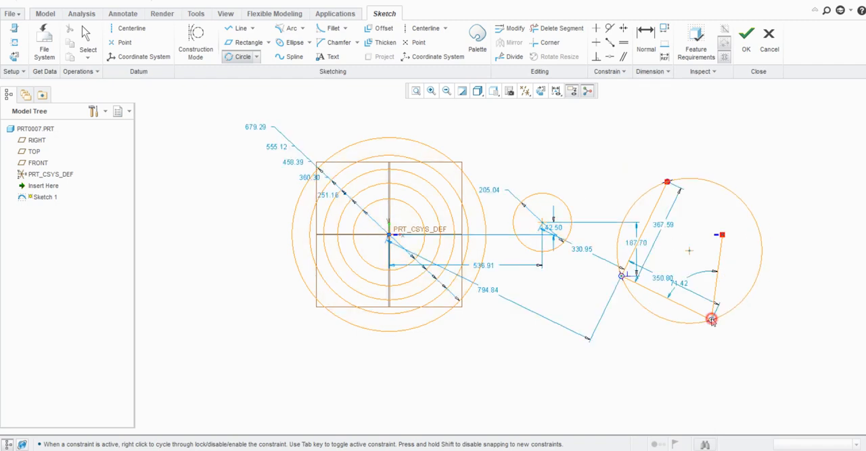
middle_click(725, 354)
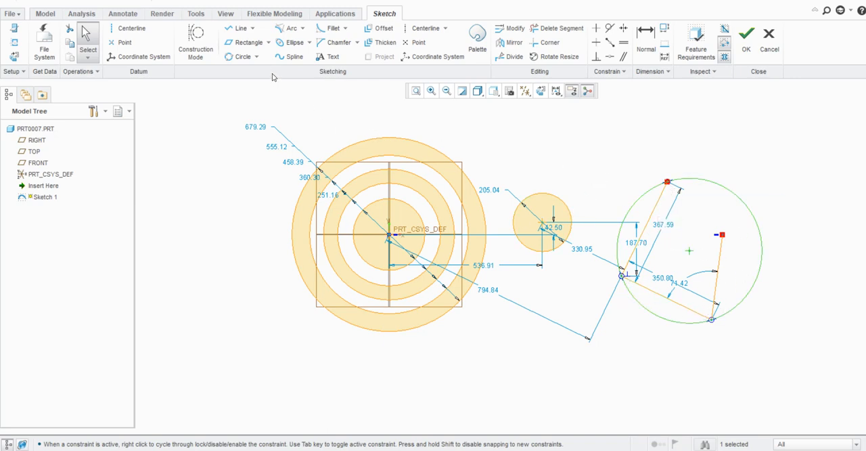
- Delete the 3 Point circle that passes through the line chain's vertices
left_click(257, 57)
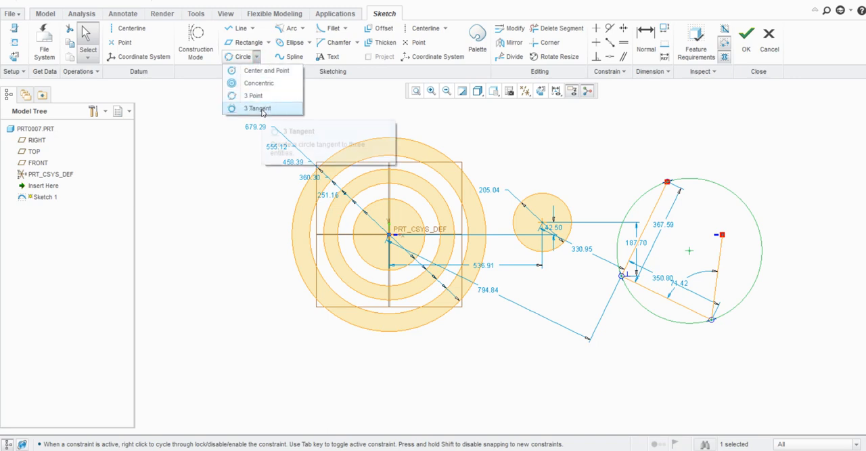
key("Escape")
left_click(511, 243)
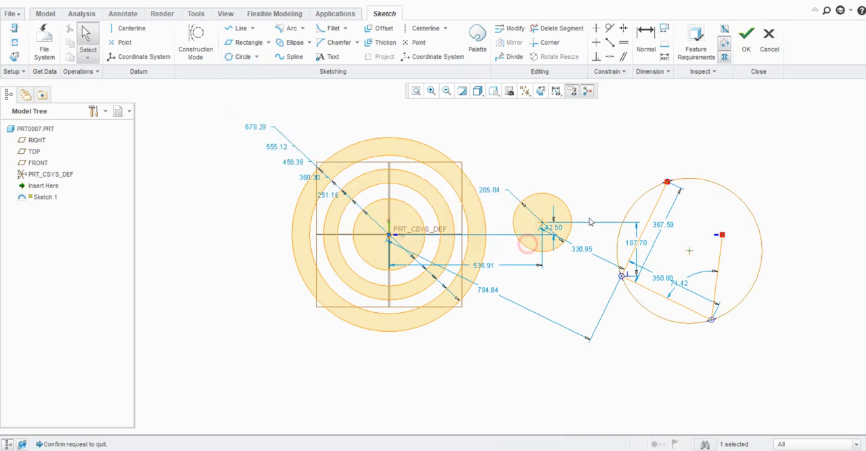
key("Delete")
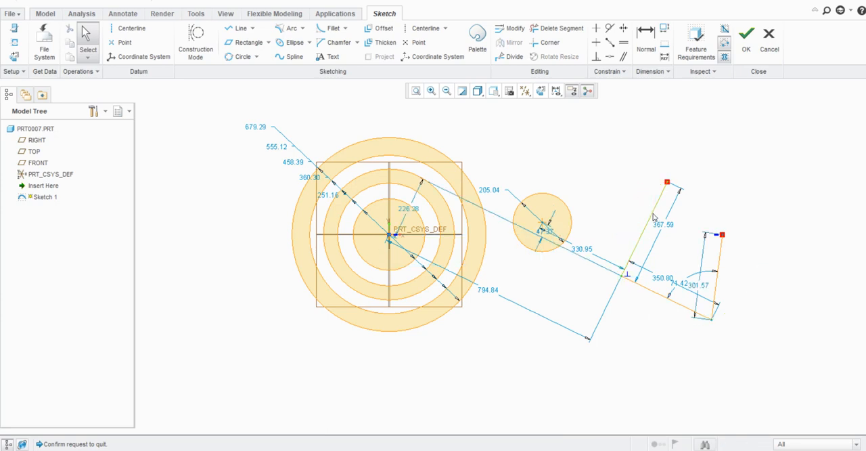
- Sketch a 3 Tangent circle about 293 in diameter, tangent to all three segments of the open line chain
mouse_move(774, 147)
left_mouse_down()
mouse_move(619, 352)
mouse_move(731, 256)
mouse_move(721, 262)
left_mouse_up()
left_click(256, 57)
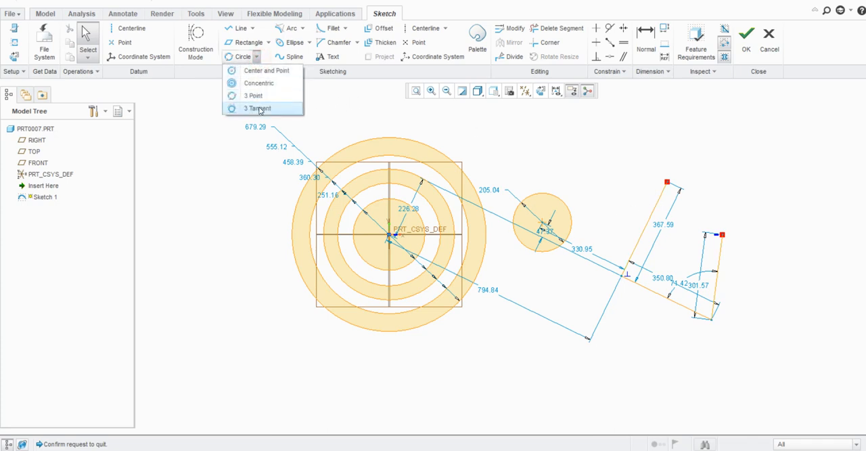
left_click(253, 108)
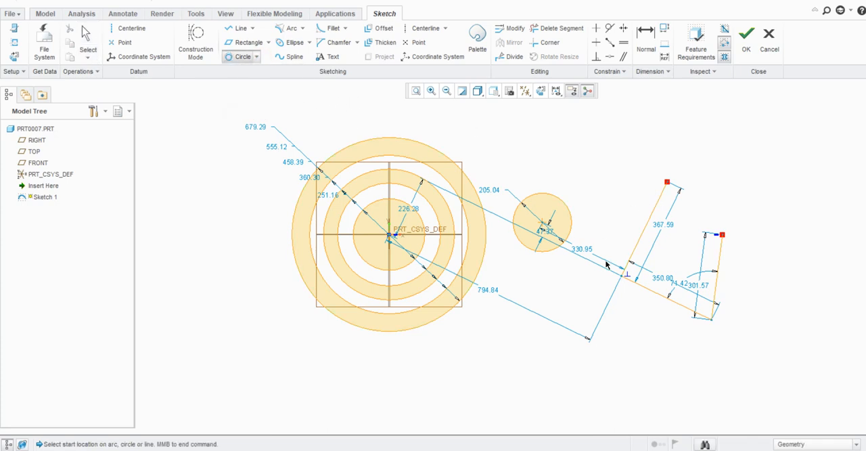
left_click(641, 240)
left_click(656, 296)
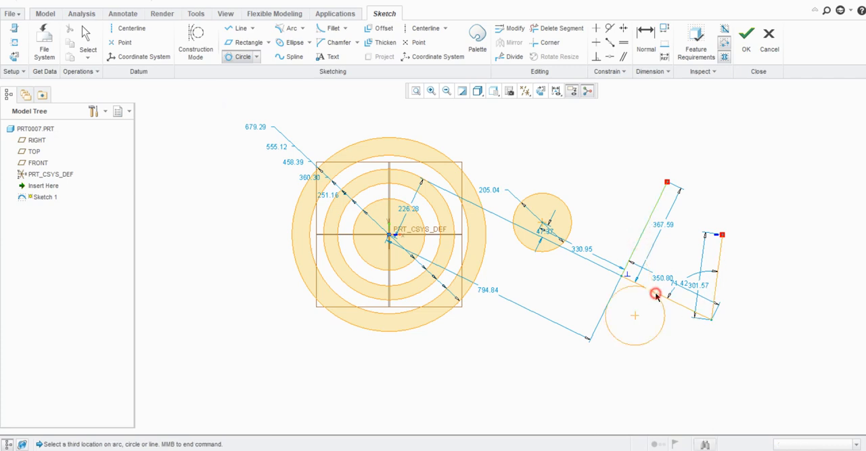
left_click(719, 262)
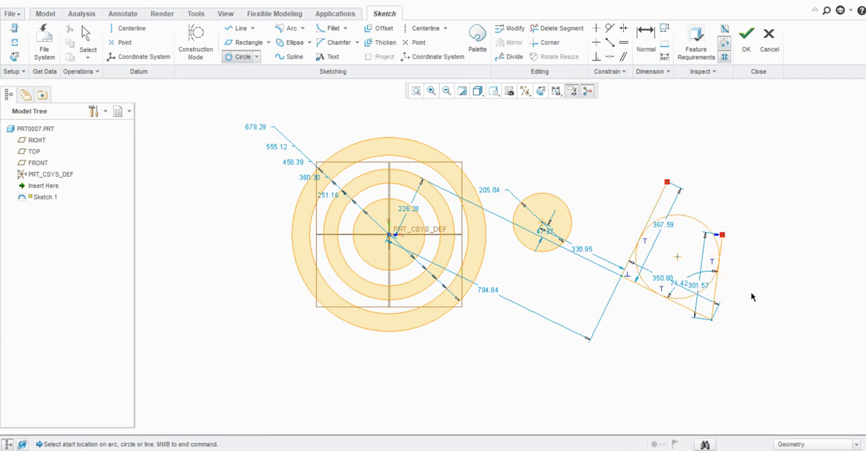
scroll(759, 277, "up", 2)
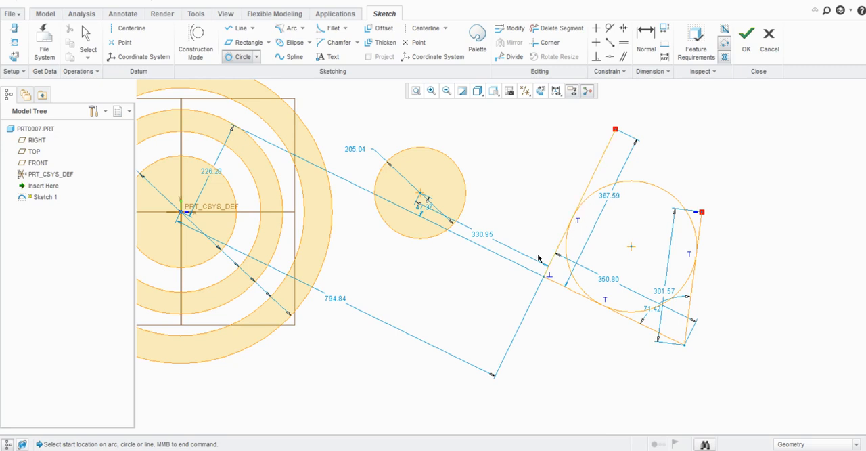
scroll(539, 259, "up", 3)
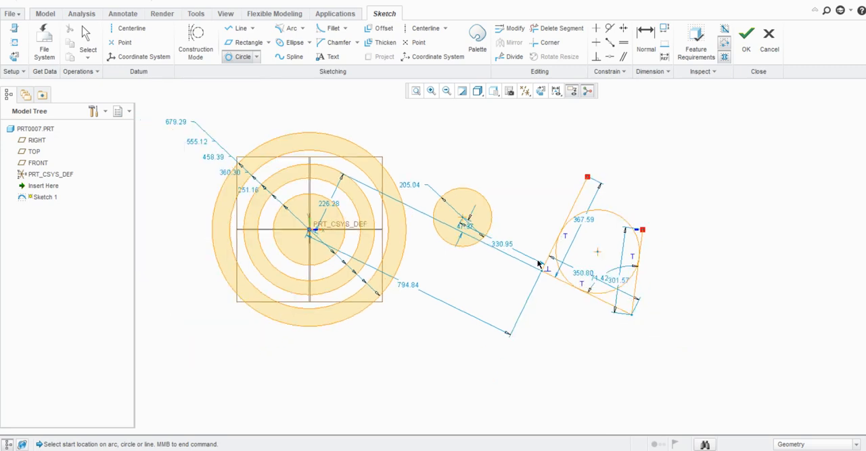
left_click(258, 59)
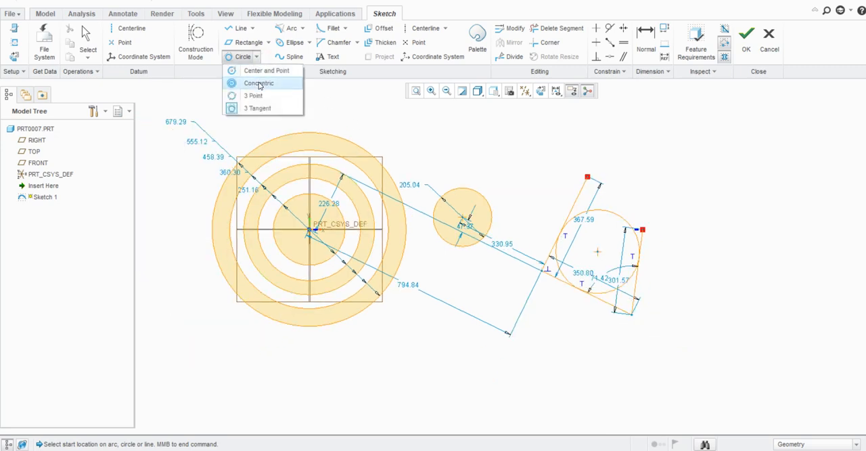
left_click(259, 85)
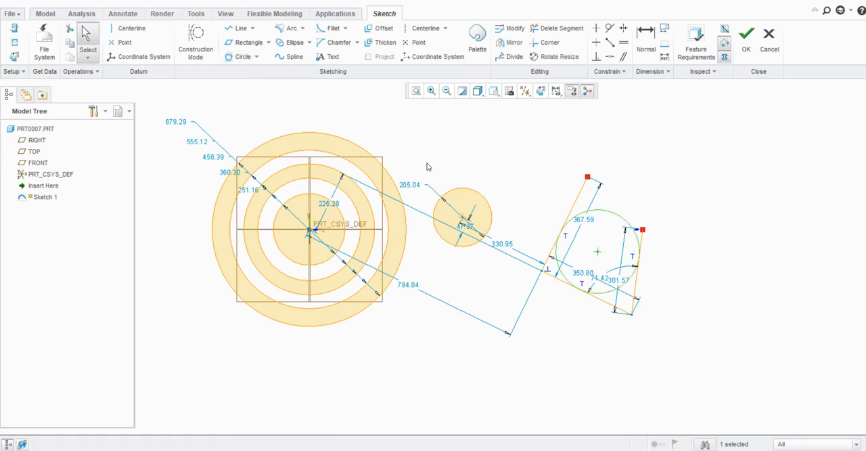
scroll(474, 229, "up", 1)
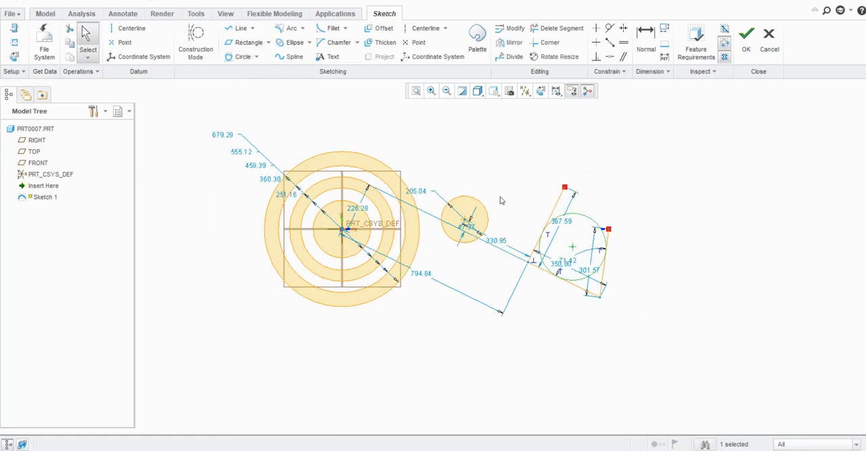
scroll(501, 198, "down", 1)
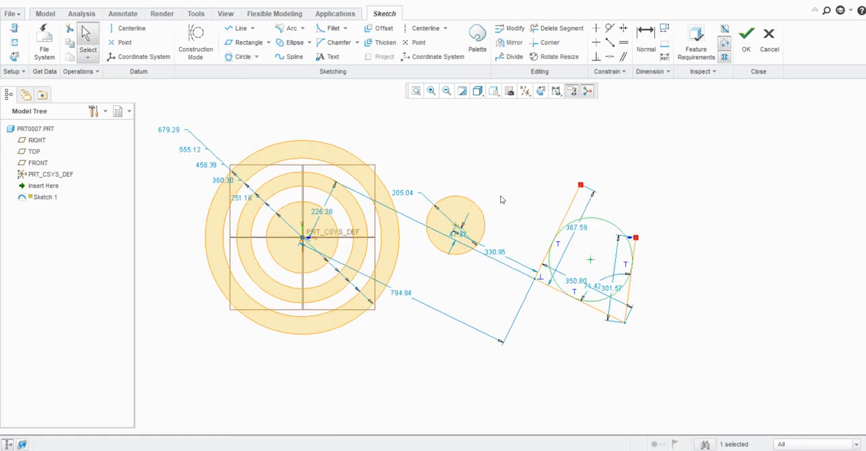
- Sketch a Line Tangent about 486 long joining the upper sides of the 3 Tangent circle and the small 3 Point circle
left_click(253, 28)
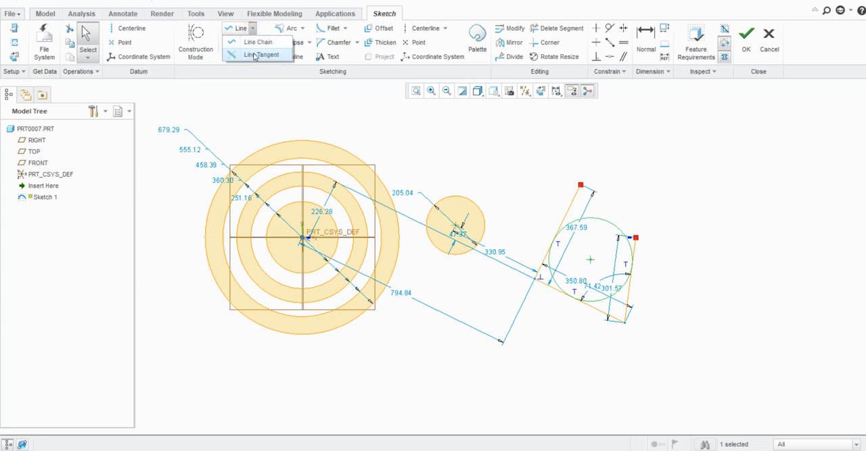
left_click(257, 55)
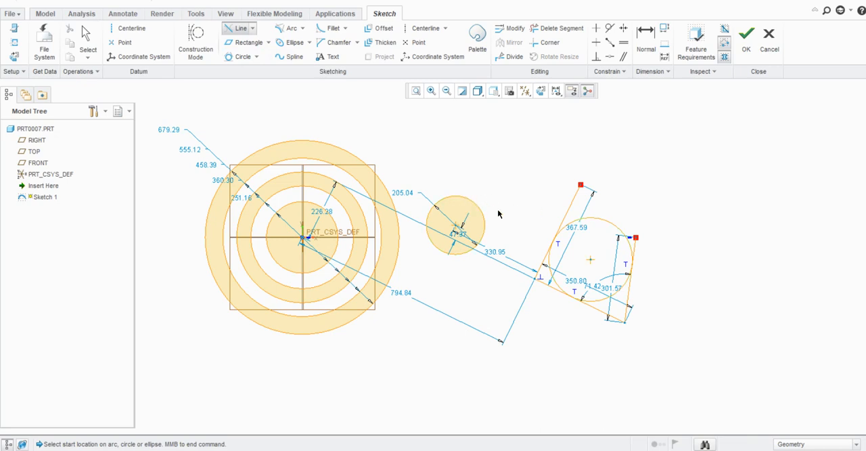
left_click(601, 221)
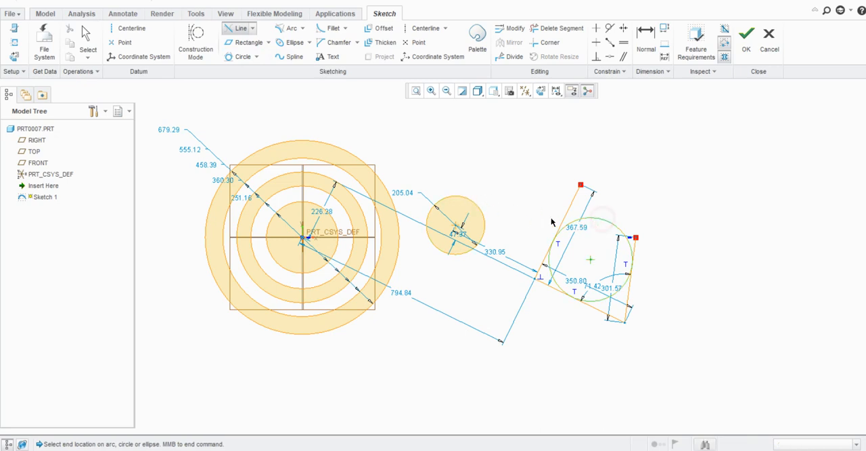
left_click(466, 213)
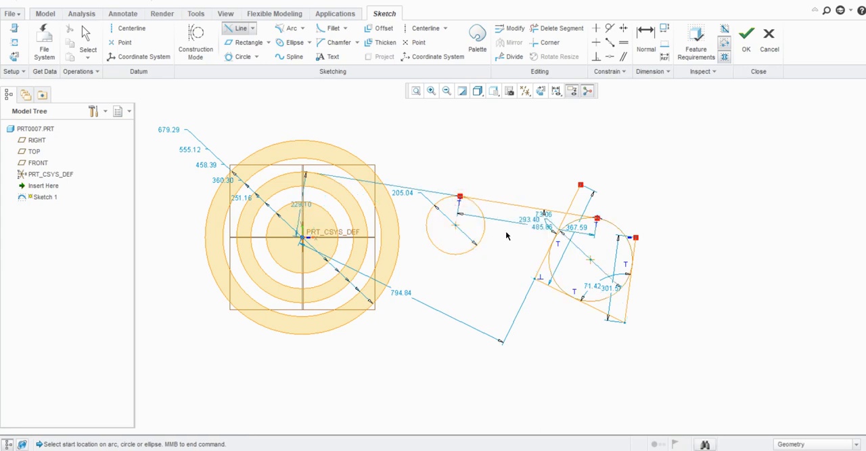
- Sketch a second tangent line joining the lower sides of the small 3 Point circle and the 3 Tangent circle, and end the command
scroll(489, 204, "up", 3)
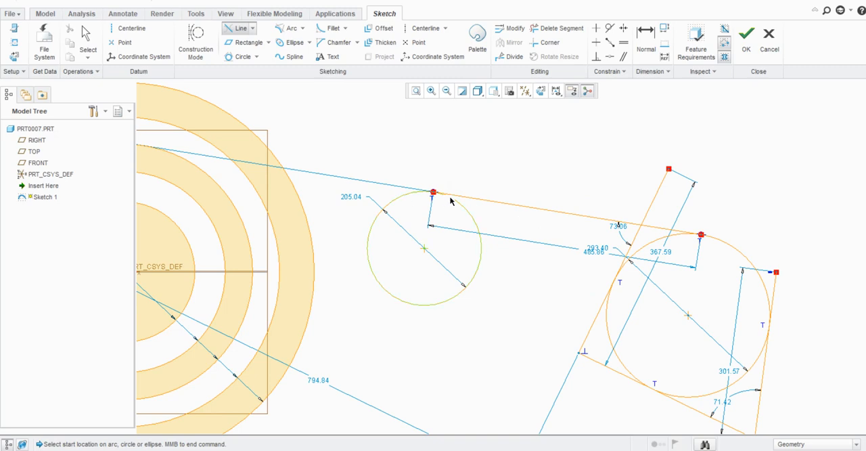
scroll(433, 201, "up", 4)
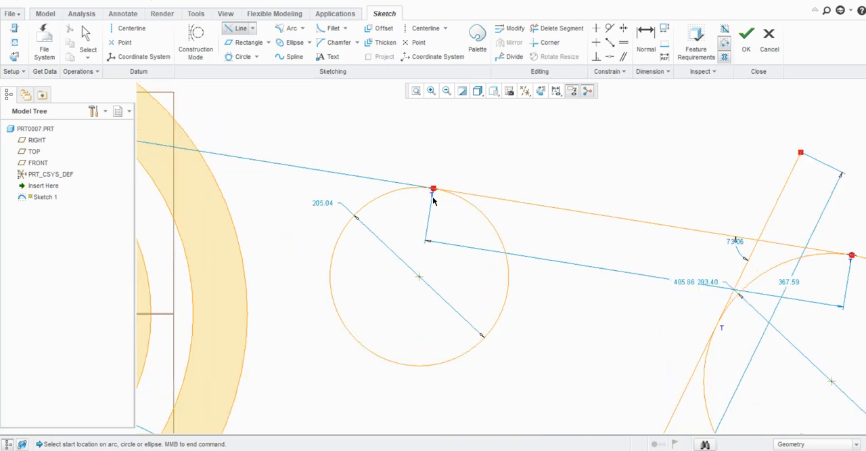
scroll(399, 183, "down", 3)
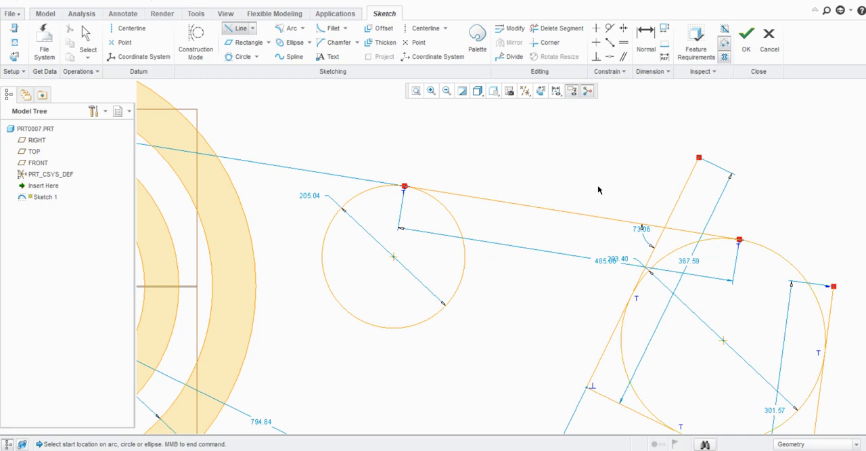
scroll(553, 191, "down", 2)
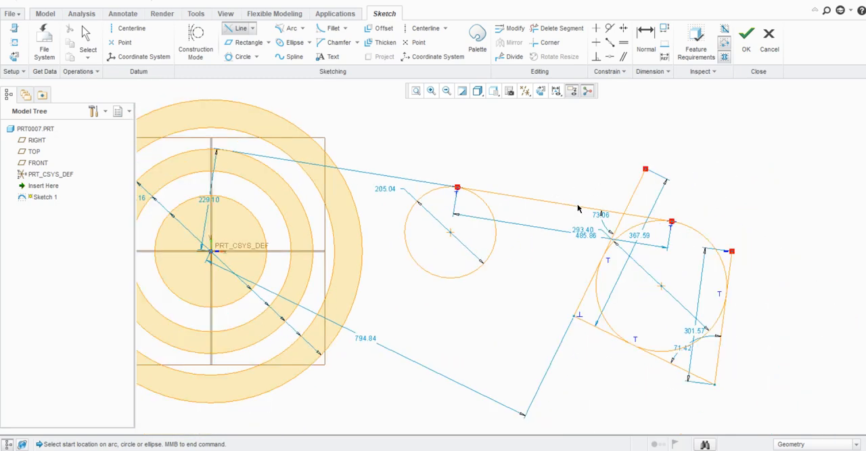
left_click(452, 279)
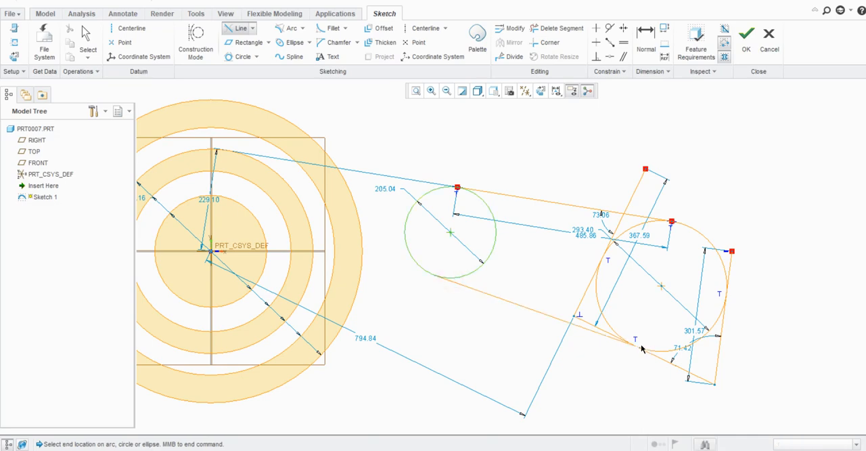
left_click(640, 350)
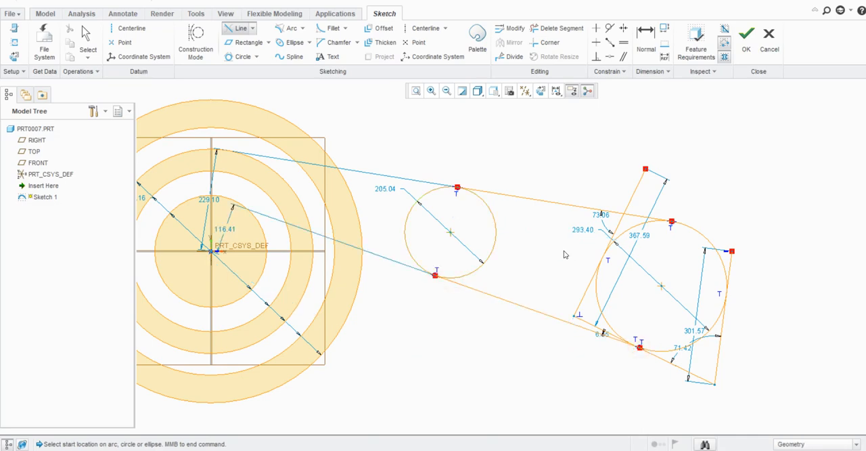
middle_click(565, 255)
- Sketch a crossing tangent line about 888 long from the top of the 3 Tangent circle to the underside of the outermost concentric circle
scroll(599, 235, "down", 2)
scroll(599, 235, "up", 1)
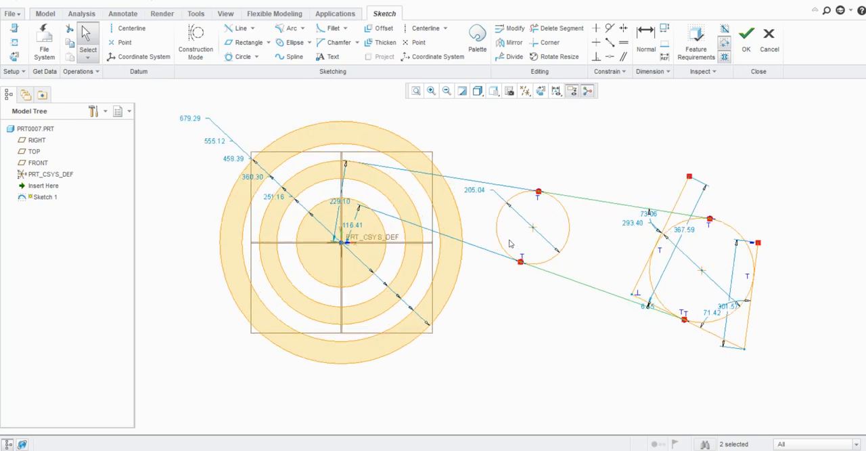
left_click(241, 27)
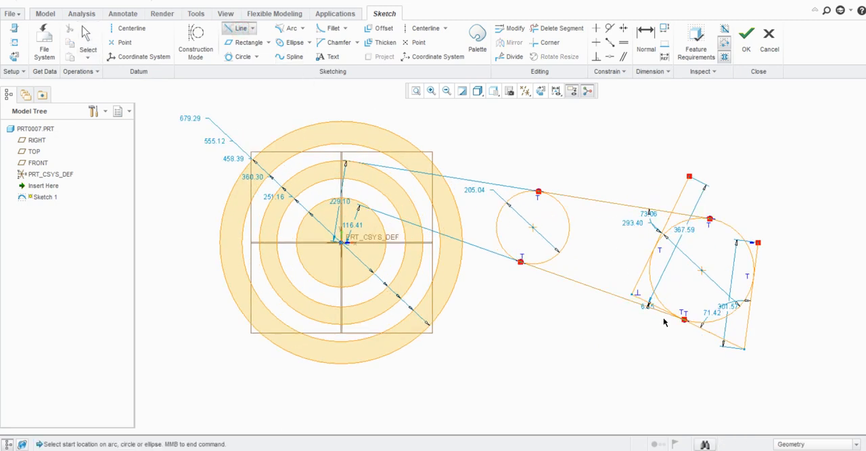
left_click(695, 223)
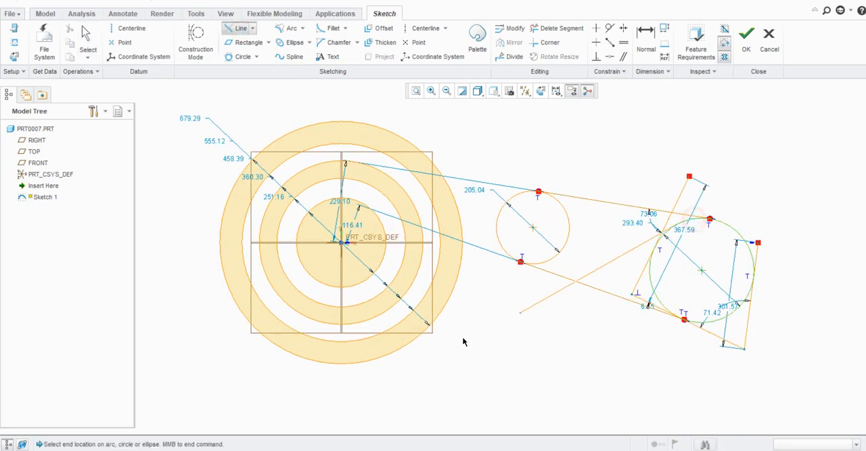
left_click(362, 365)
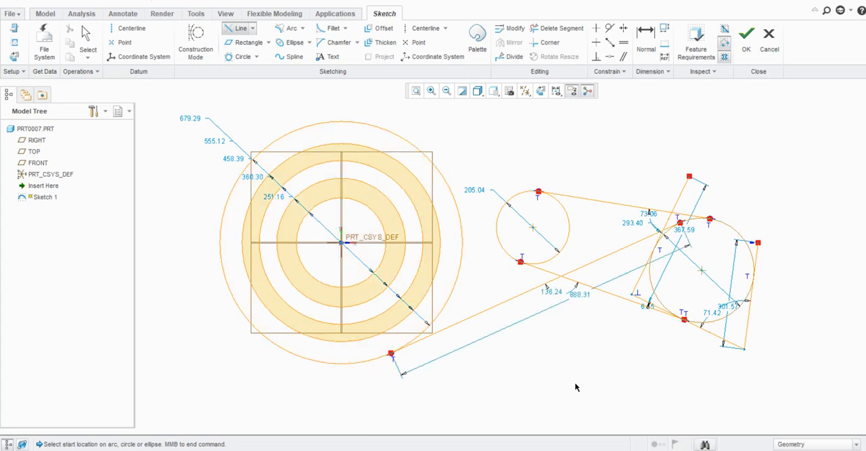
- End the tangent line command and delete all circles, lines and dimensions from the sketch
middle_click(519, 330)
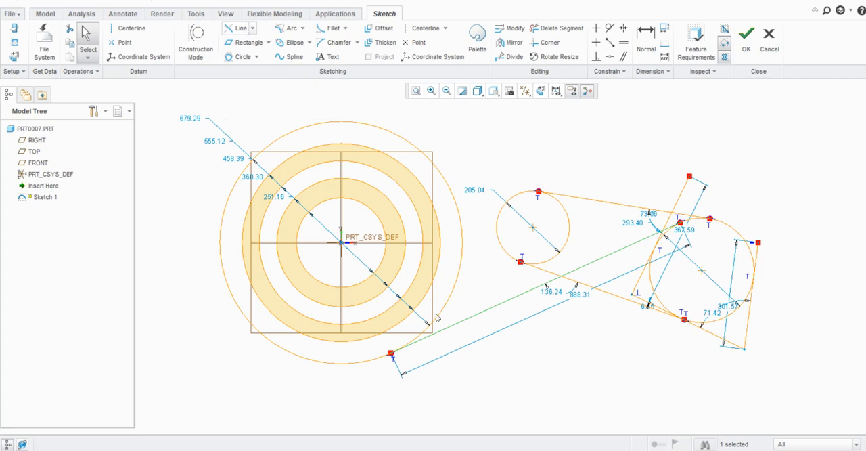
scroll(424, 288, "down", 4)
scroll(425, 287, "up", 4)
scroll(424, 288, "down", 3)
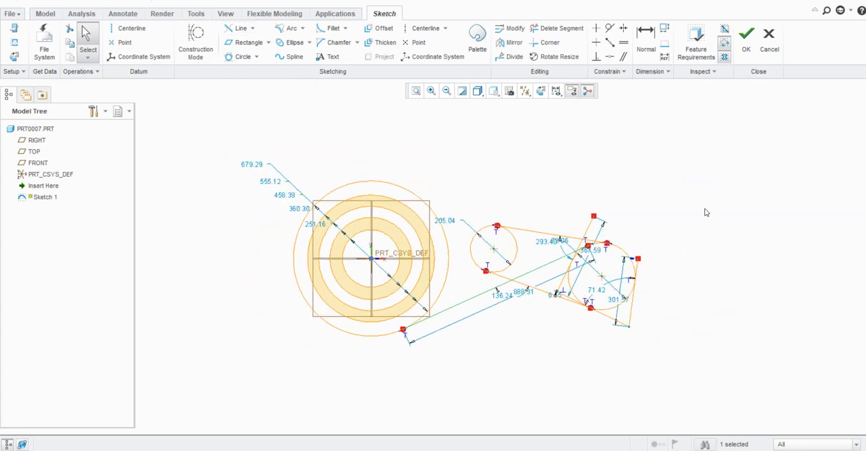
mouse_move(742, 160)
left_mouse_down()
mouse_move(735, 170)
mouse_move(158, 353)
left_mouse_up()
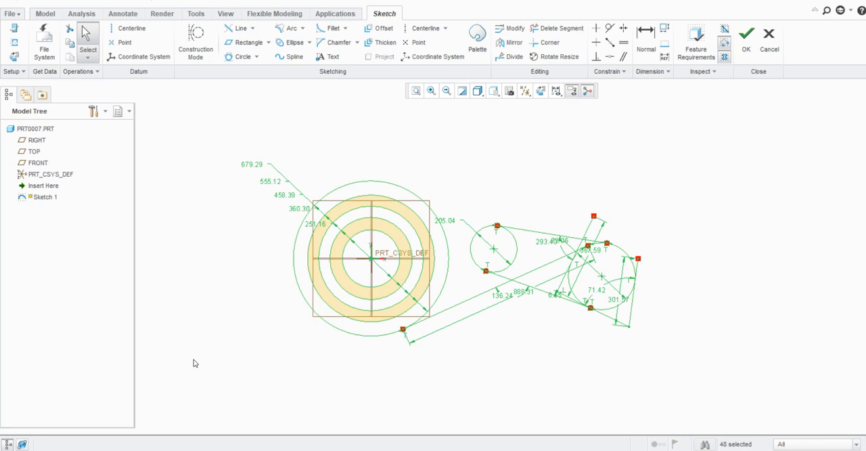
key("Delete")
scroll(287, 246, "down", 2)
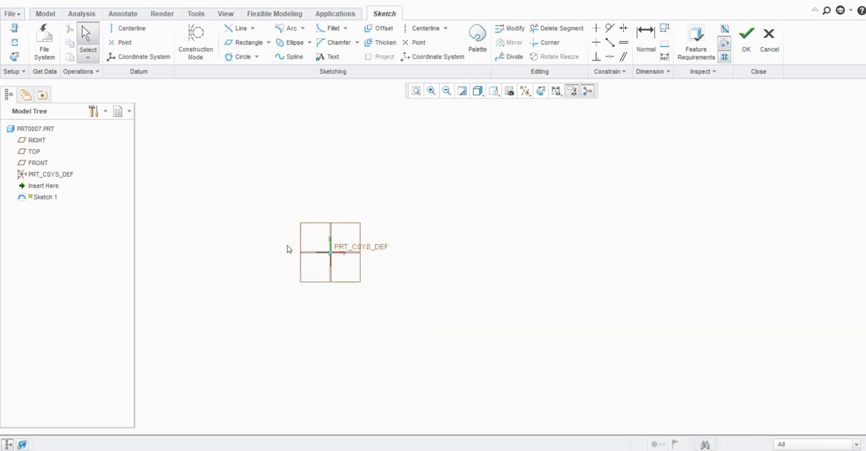
- Sketch an open Line Chain of five segments about 269, 135, 284, 274 and 221 long, running beside and beneath the origin
scroll(298, 251, "up", 5)
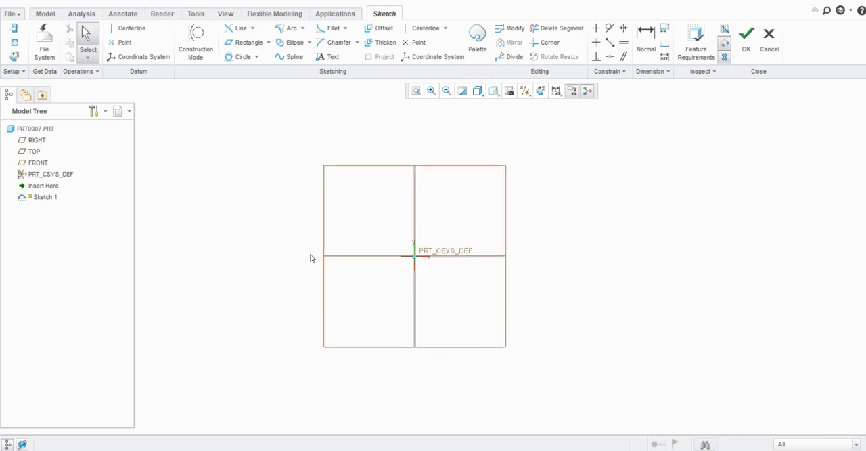
left_click(302, 28)
left_click(243, 155)
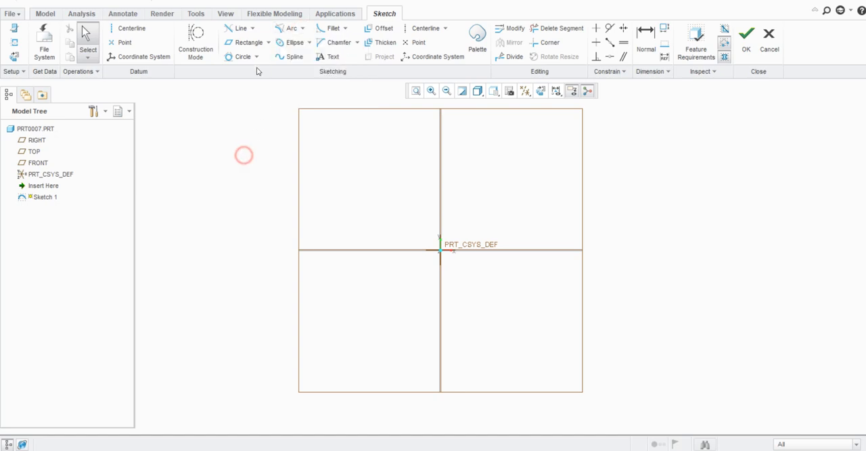
left_click(253, 28)
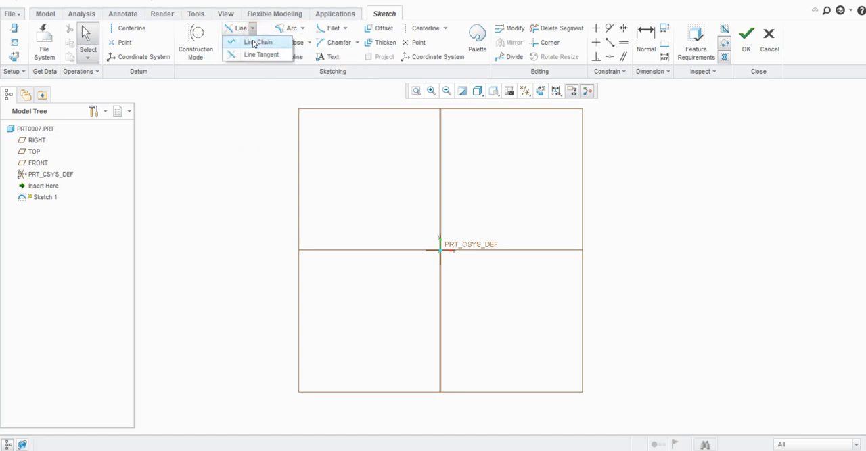
left_click(253, 43)
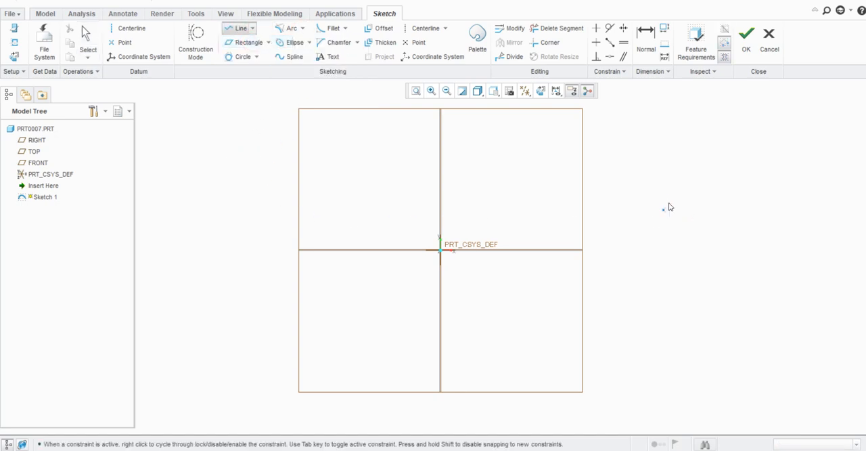
left_click(671, 194)
left_click(801, 270)
left_click(764, 334)
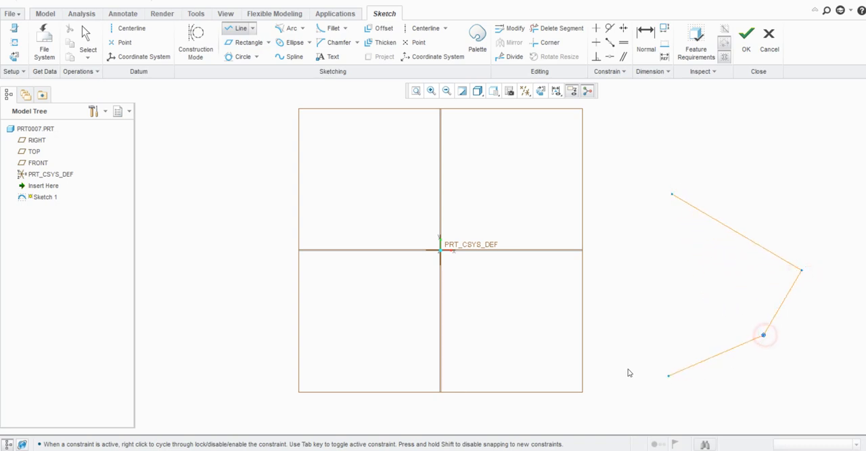
left_click(606, 328)
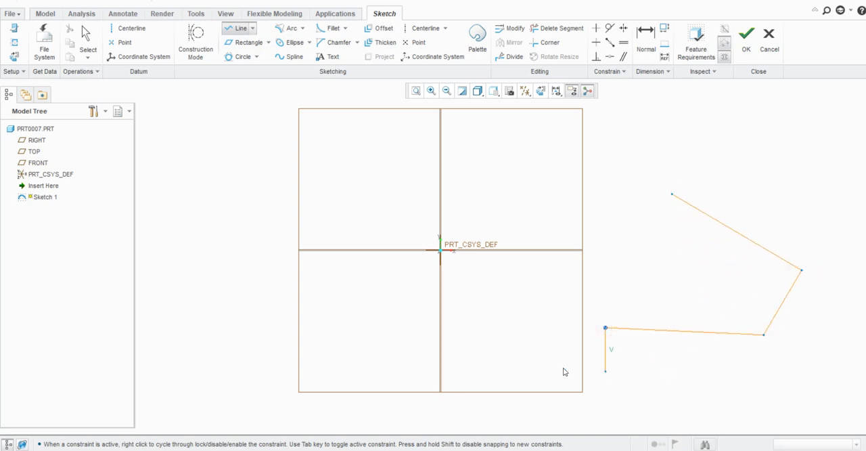
left_click(462, 379)
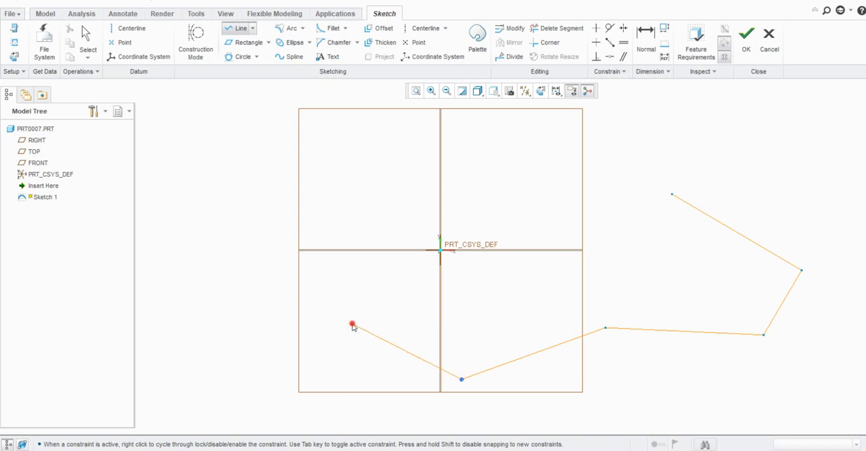
left_click(351, 324)
middle_click(353, 325)
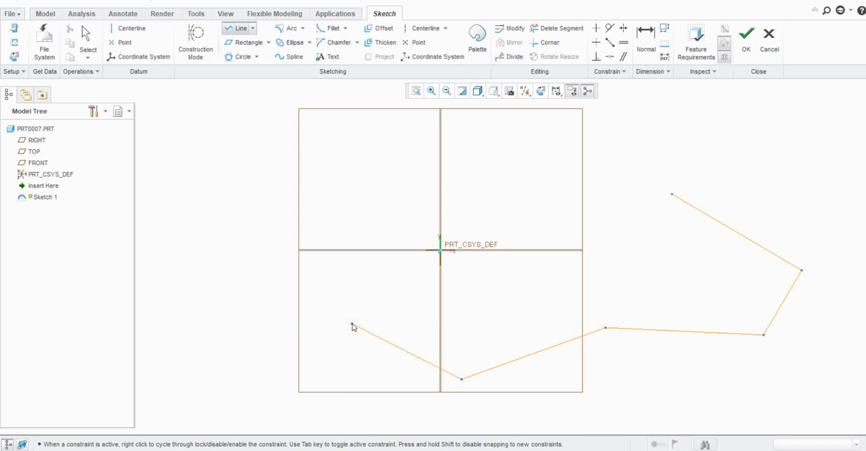
middle_click(625, 275)
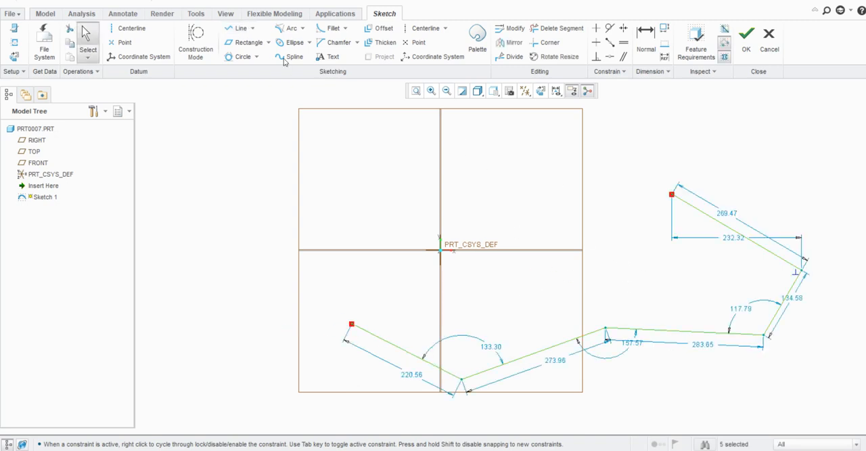
- Try a 3-Point / Tangent End arc from the chain's lower free end to the vertex two segments away, plus another from the vertex between
left_click(303, 29)
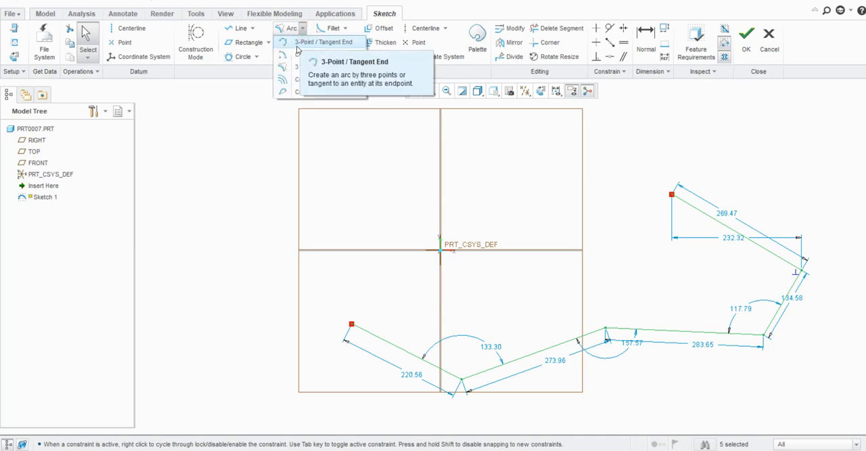
left_click(334, 42)
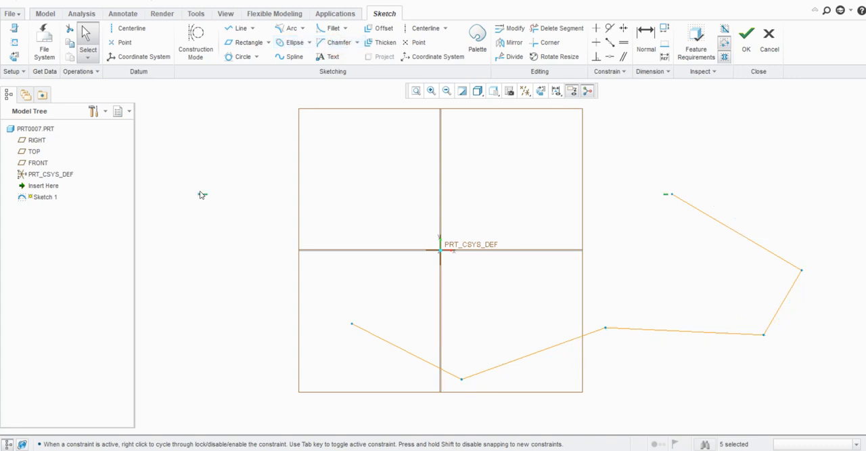
left_click(352, 324)
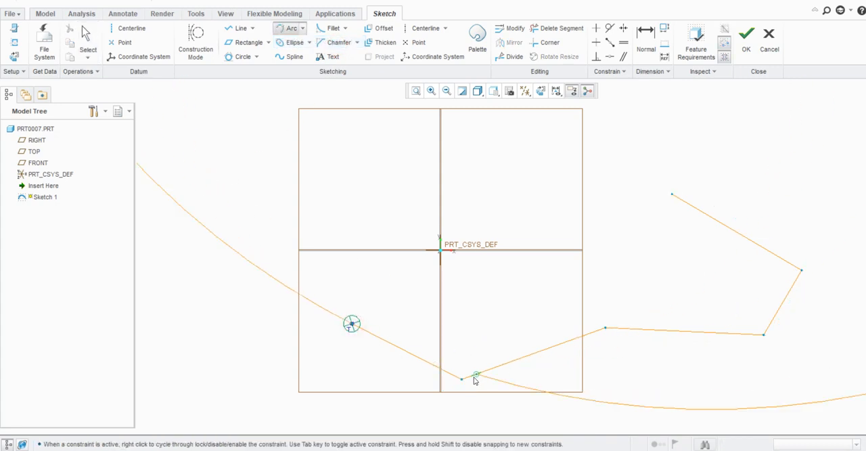
left_click(605, 330)
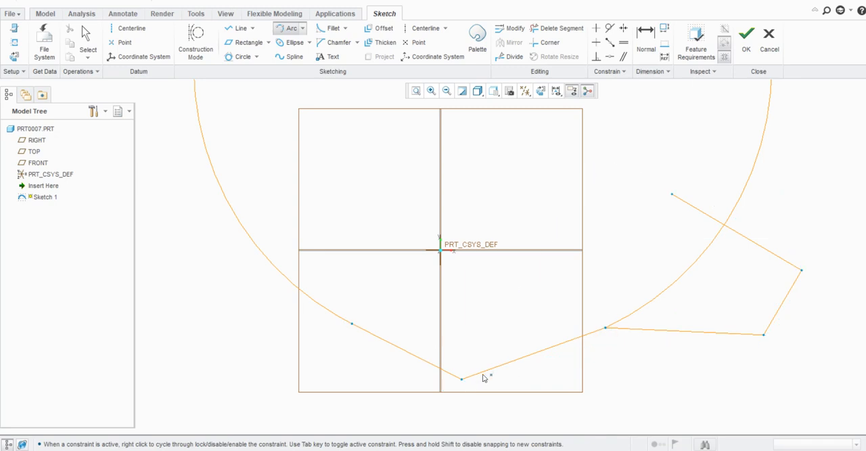
left_click(462, 379)
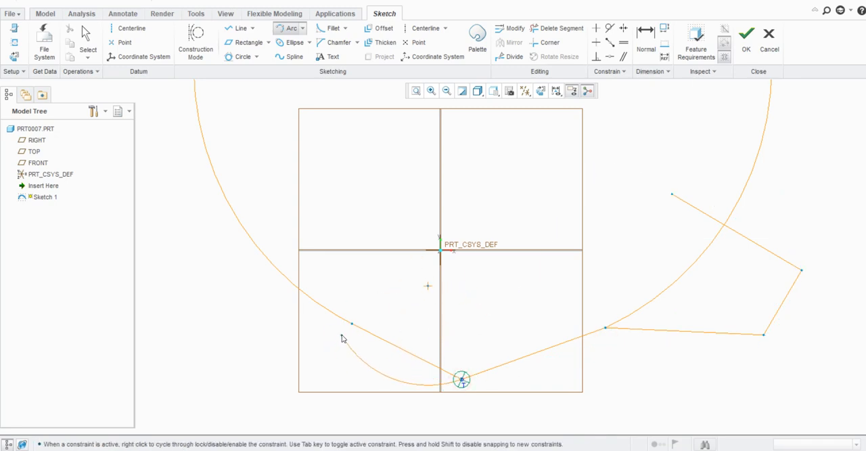
middle_click(342, 338)
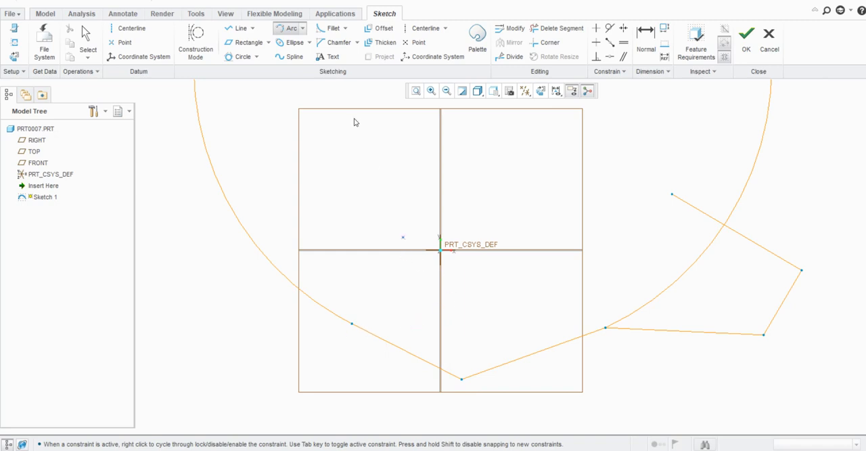
- End the 3-Point / Tangent End arc command and undo the large tangent arc
left_click(304, 29)
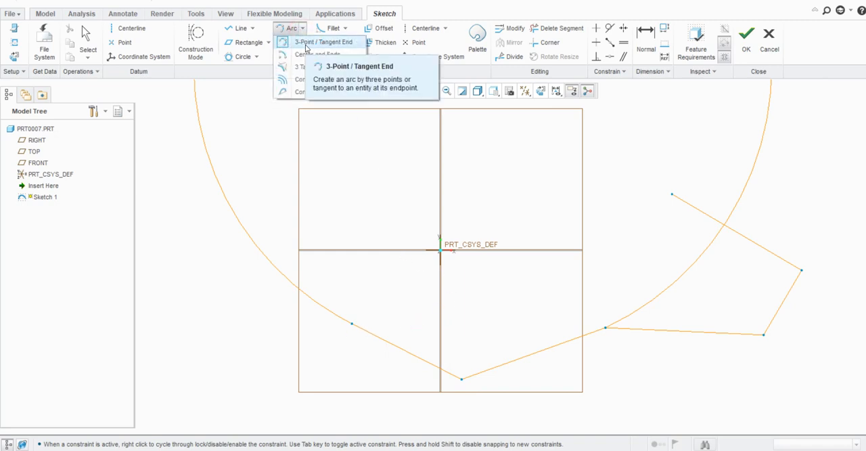
left_click(318, 43)
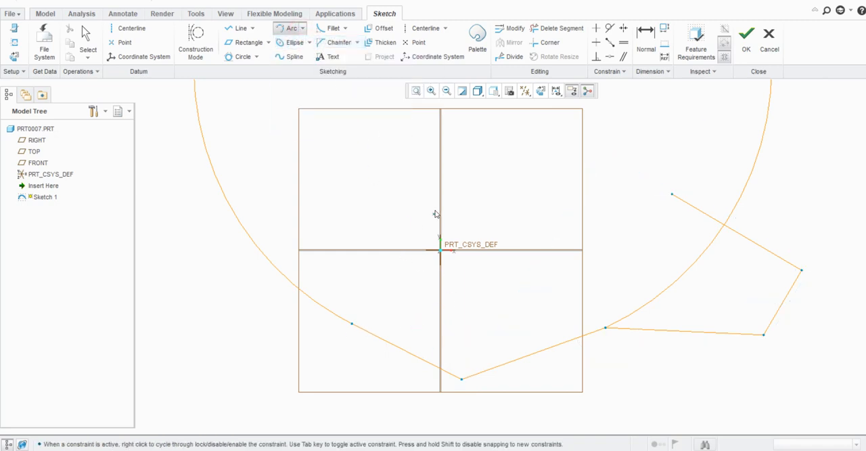
middle_click(410, 290)
scroll(412, 290, "down", 2)
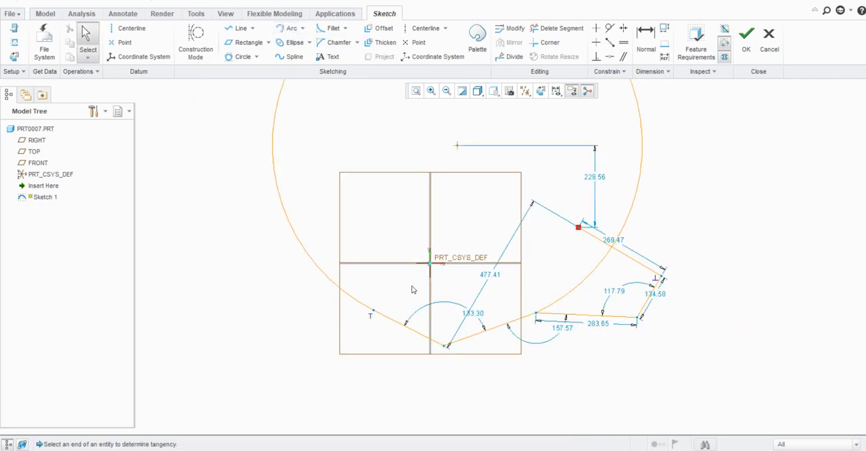
key("ctrl+z")
scroll(481, 339, "up", 4)
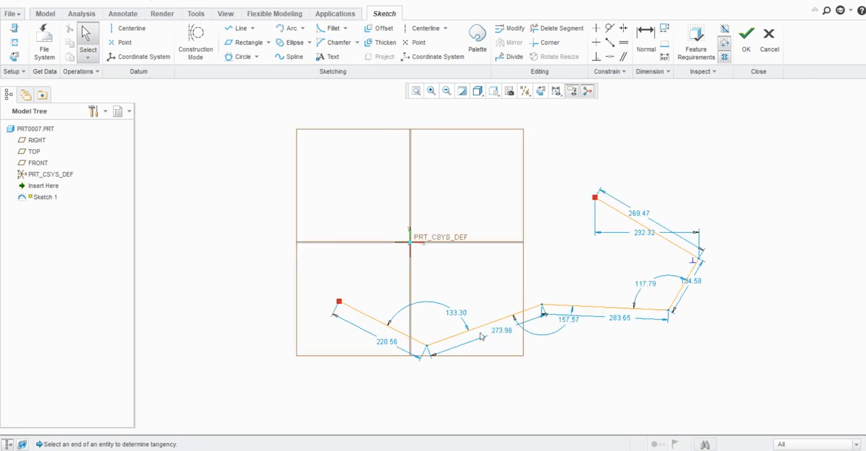
- Try 3-Point / Tangent End arcs across the chain's uppermost segment and from the lower end of its shortest segment
left_click(302, 28)
left_click(314, 42)
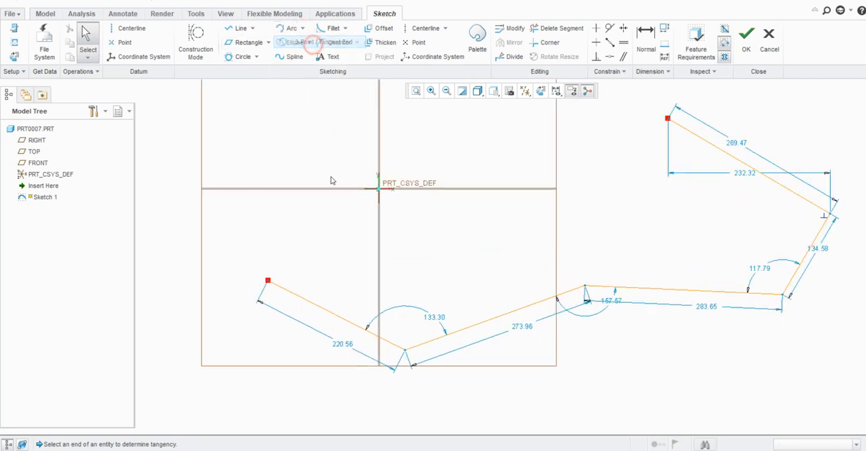
scroll(324, 272, "down", 4)
scroll(536, 254, "up", 1)
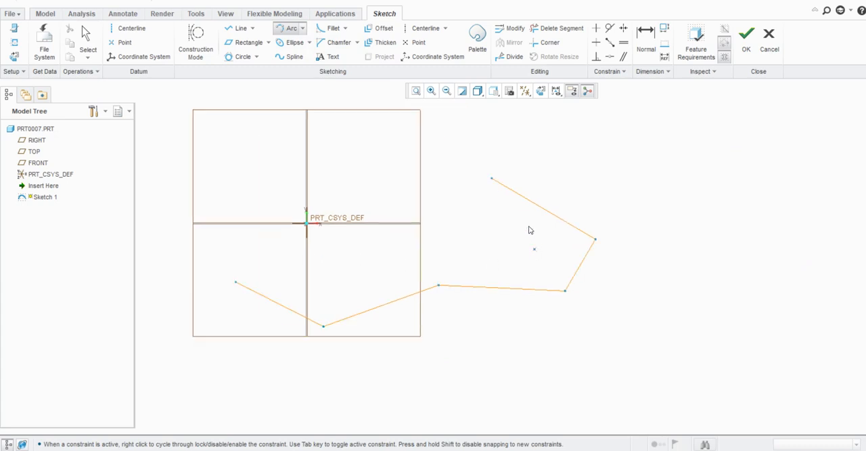
left_click(491, 180)
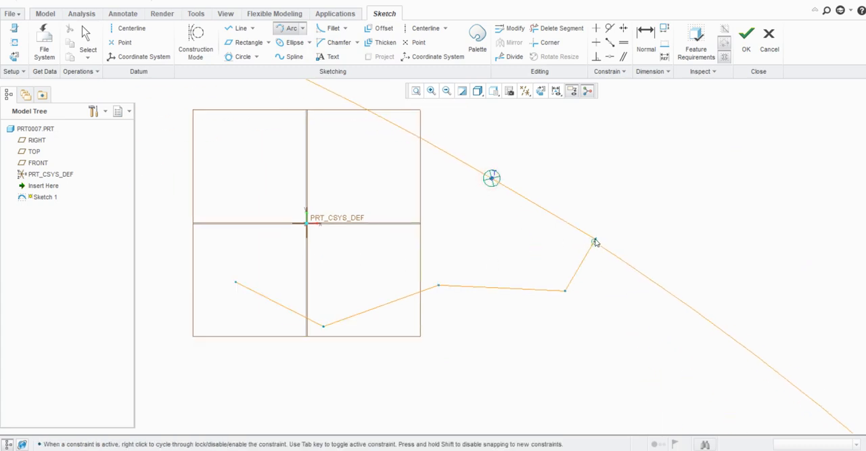
left_click(596, 240)
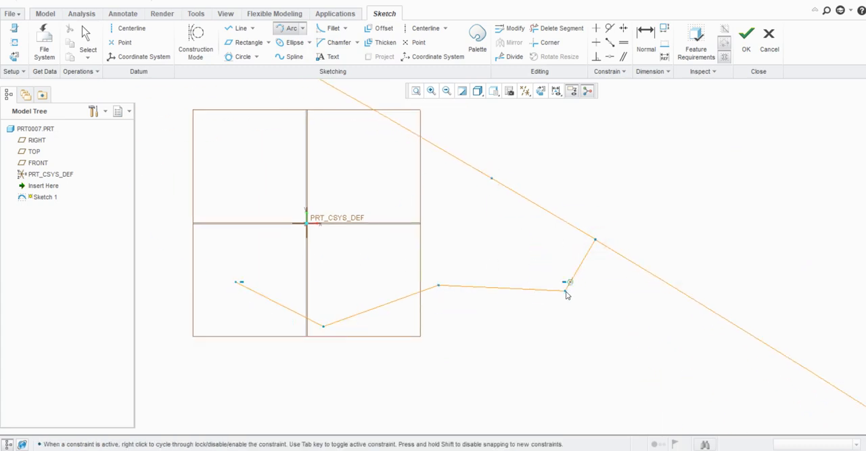
left_click(565, 290)
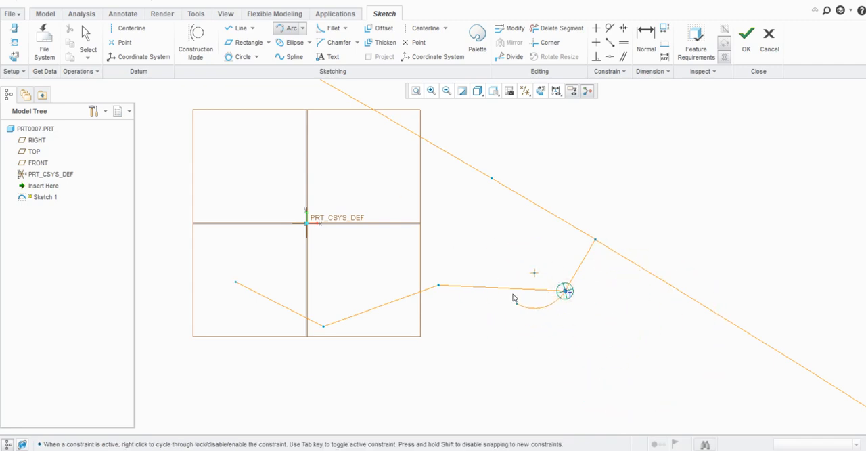
left_click(503, 304)
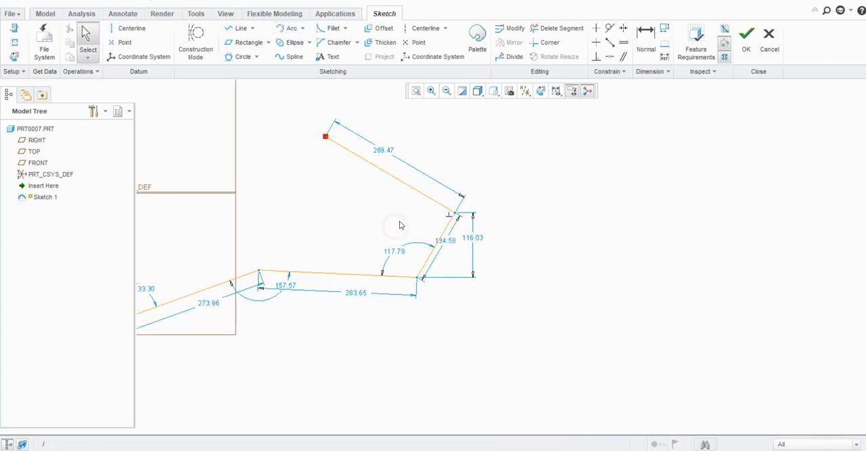
scroll(398, 224, "up", 2)
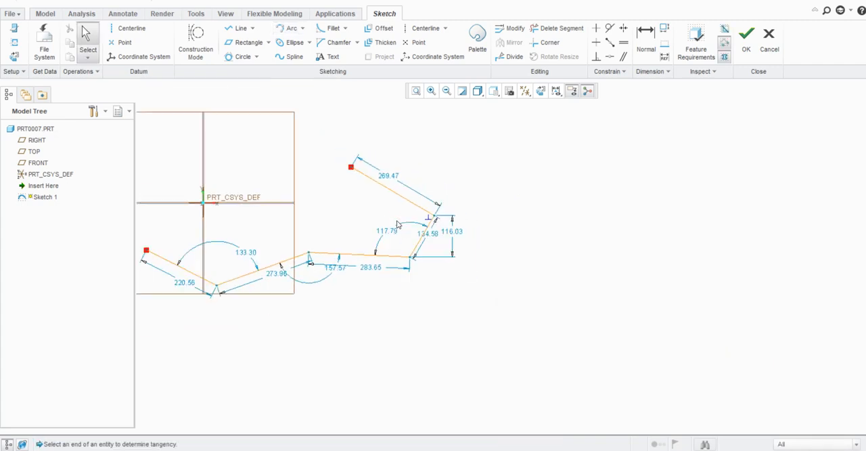
- Sketch a free-standing 3-point arc about 59 in radius in the empty area beyond the chain's shortest segment
scroll(380, 215, "down", 2)
left_click(288, 28)
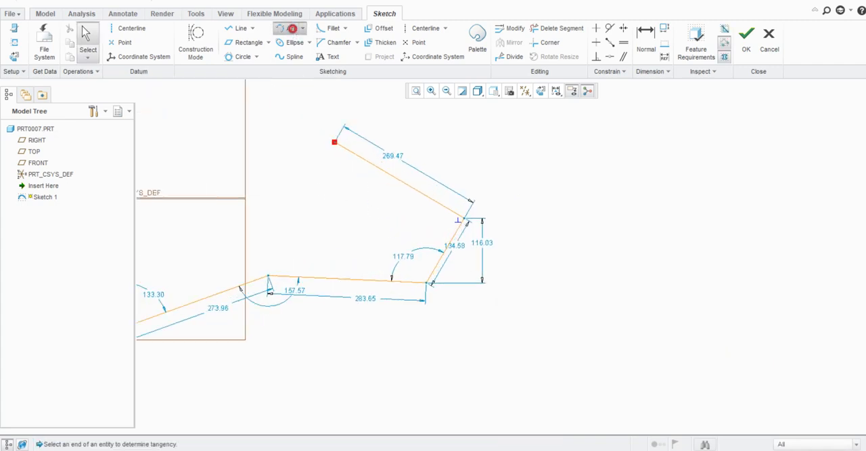
left_click(556, 189)
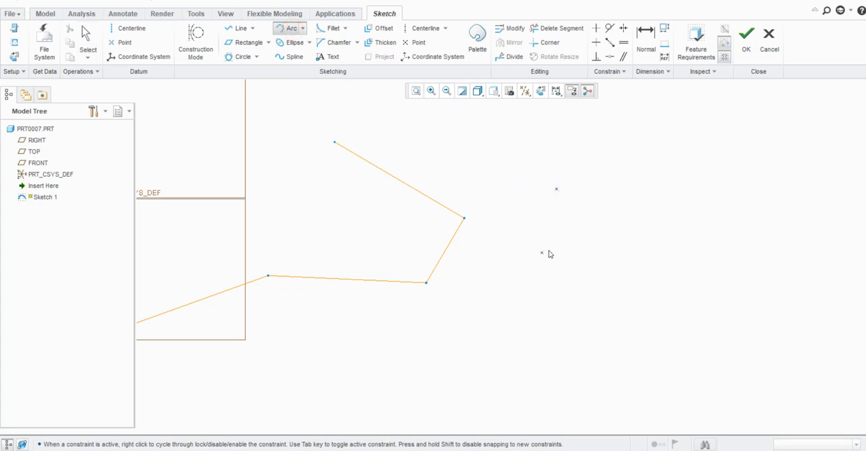
left_click(550, 250)
left_click(589, 243)
middle_click(605, 252)
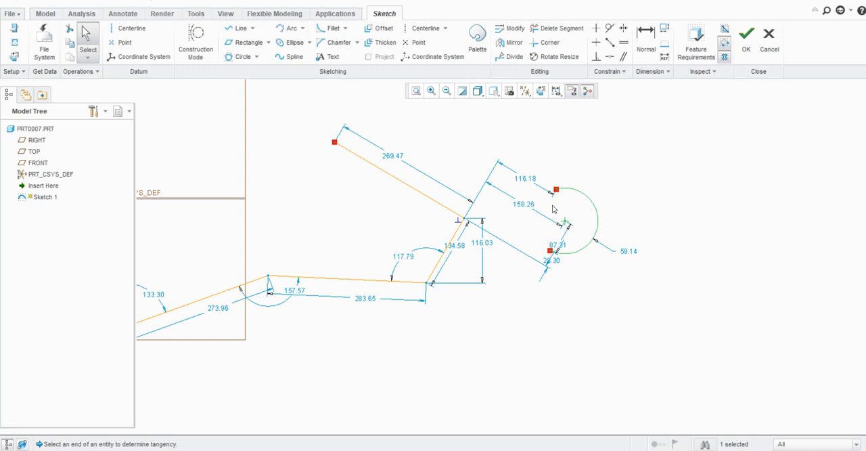
- Sketch a Center and Ends arc about 110 in radius, centred on the chain's uppermost segment, and end the command
left_click(302, 28)
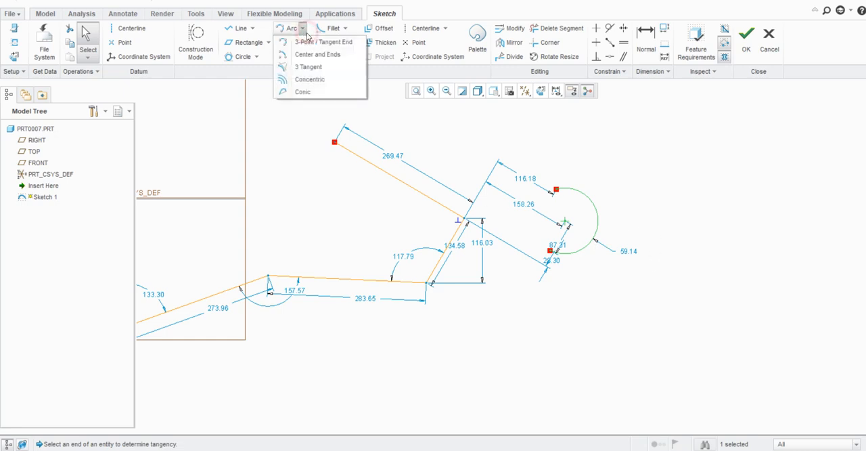
left_click(327, 62)
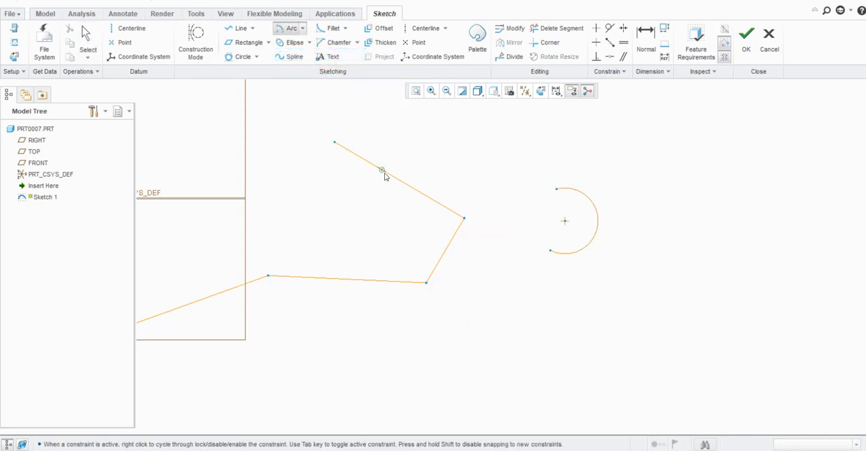
left_click(393, 177)
left_click(386, 116)
left_click(454, 162)
middle_click(427, 143)
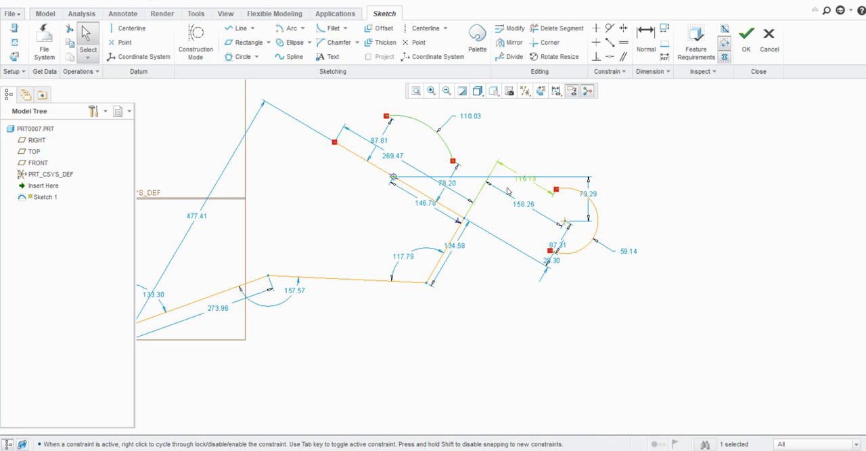
- Sketch a 3 Tangent arc about 223 in radius, tangent to the chain's first, second and uppermost segments
left_click(302, 28)
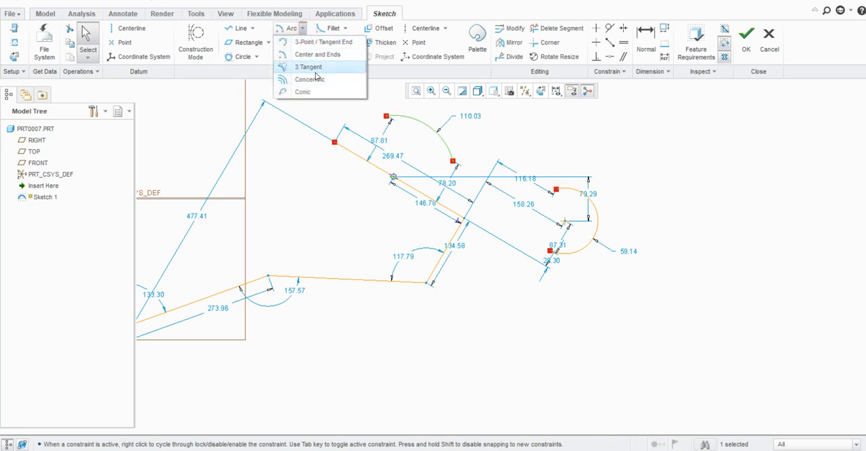
left_click(309, 67)
scroll(436, 232, "down", 3)
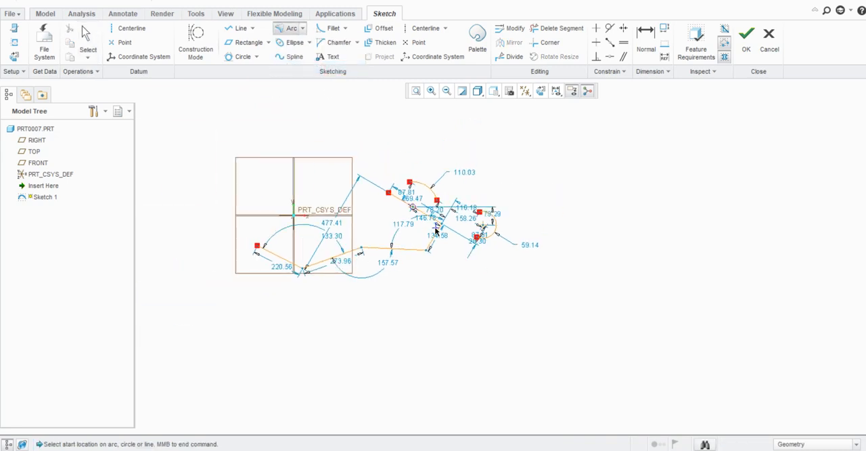
scroll(323, 263, "up", 3)
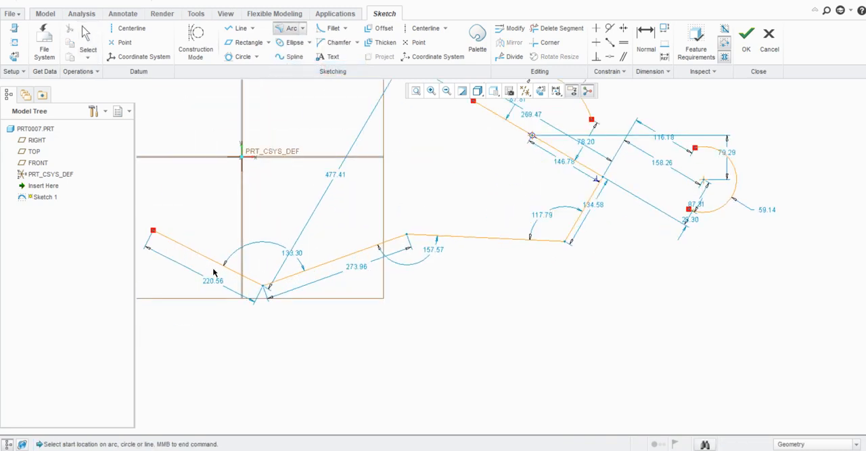
left_click(212, 263)
left_click(342, 260)
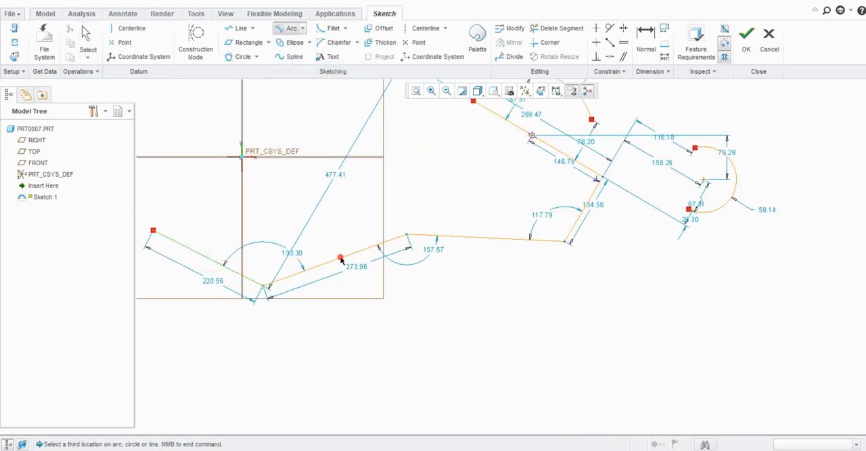
left_click(496, 117)
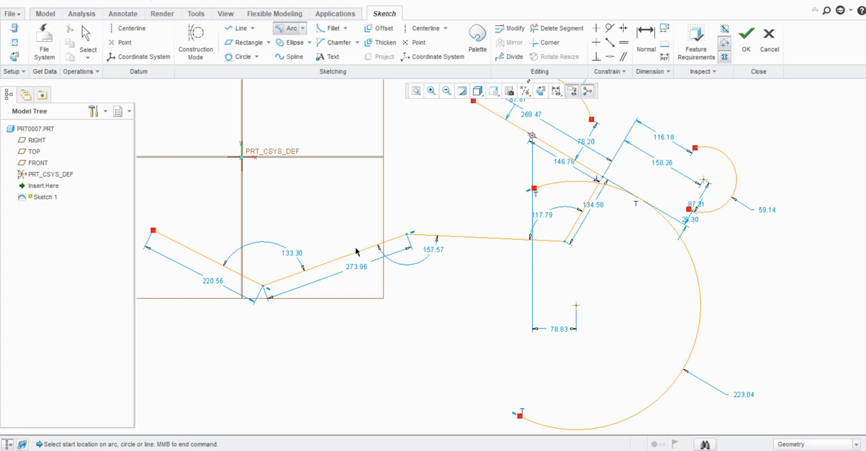
scroll(357, 251, "up", 3)
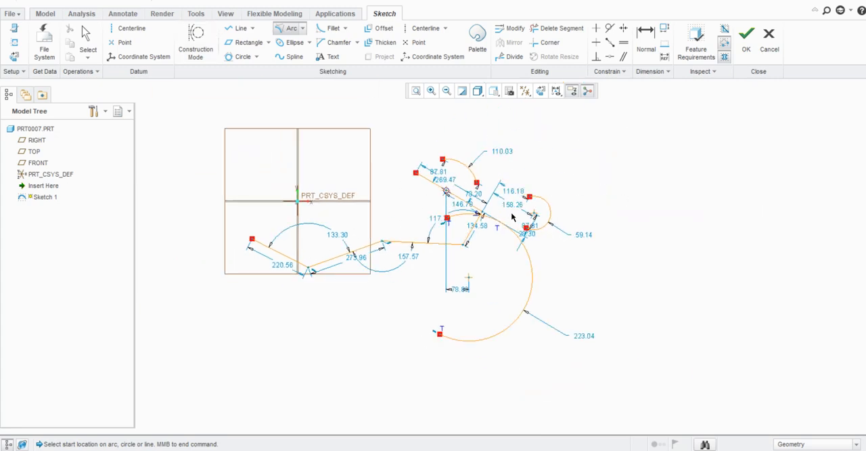
- Sketch an open U-shaped chain of three lines beside the reference planes, with a horizontal base about 410 in long and two slanted sides
left_click(242, 29)
scroll(460, 246, "up", 4)
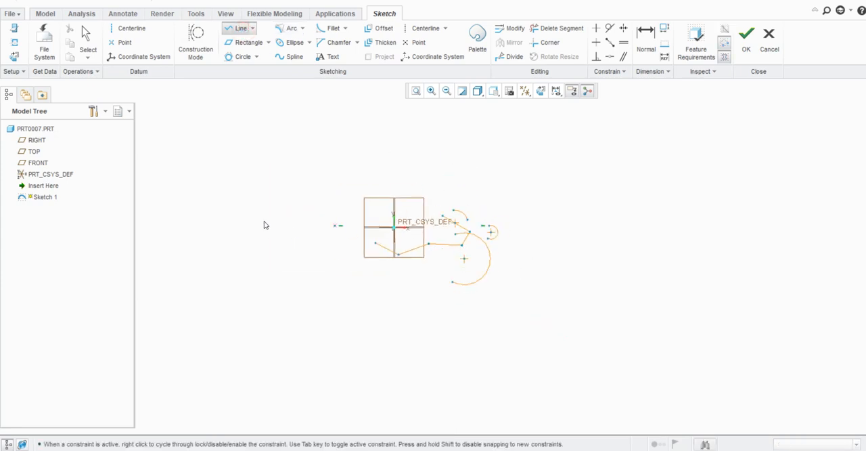
scroll(263, 224, "down", 3)
left_click(321, 180)
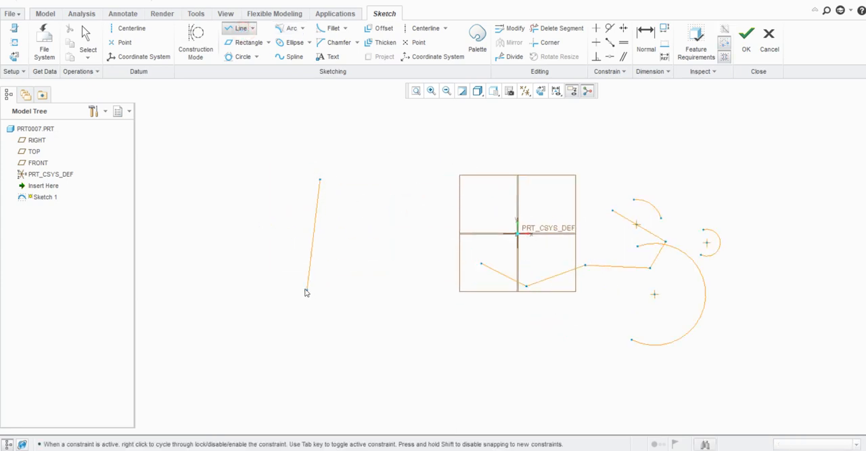
left_click(295, 288)
left_click(390, 290)
left_click(404, 191)
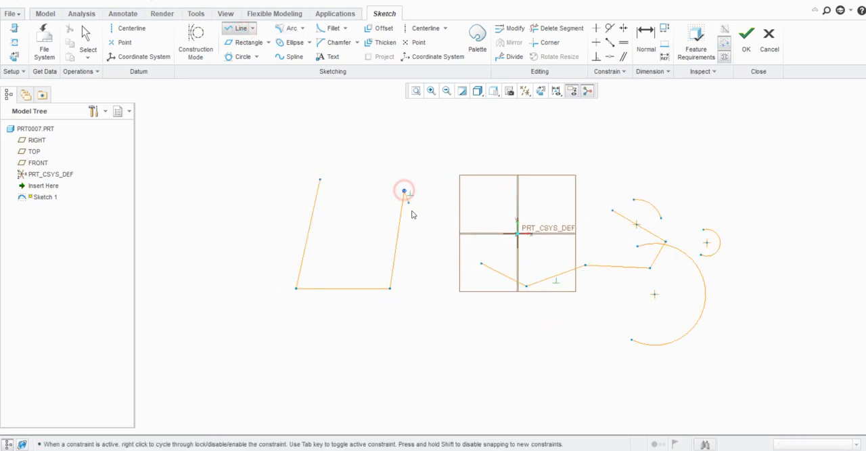
middle_click(411, 213)
- Sketch a 3 Tangent arc about 181 in radius, tangent to all three lines of the U-shaped chain, and end the command
left_click(289, 28)
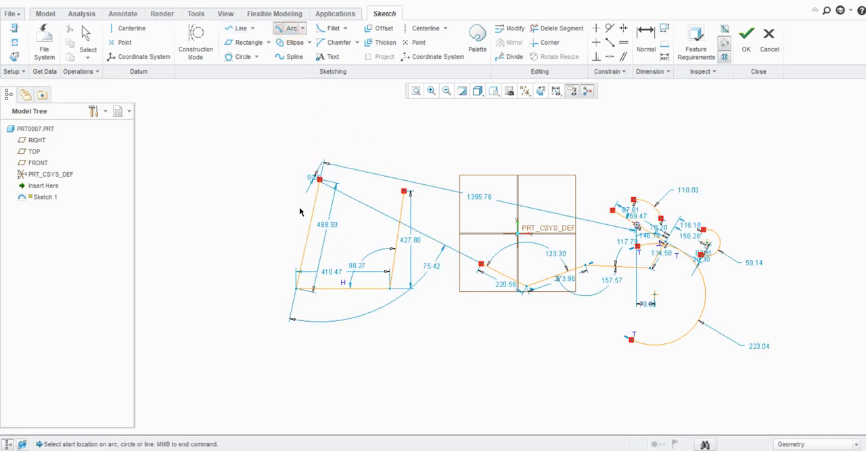
scroll(300, 212, "up", 2)
scroll(300, 211, "down", 1)
left_click(310, 225)
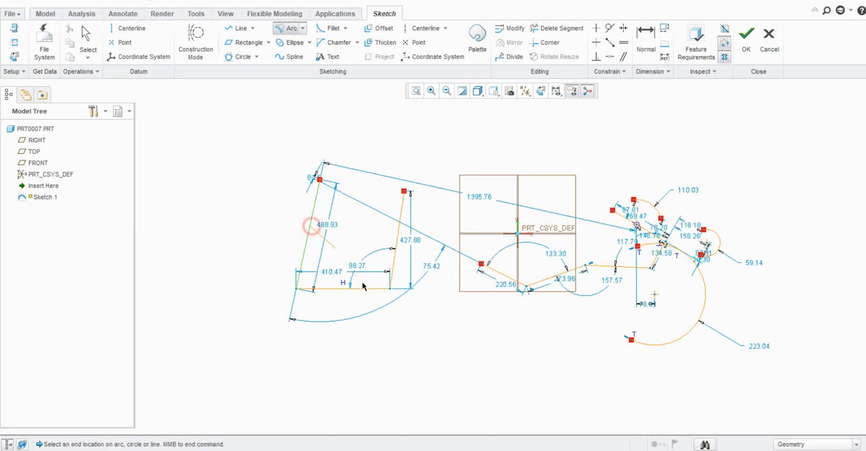
left_click(362, 289)
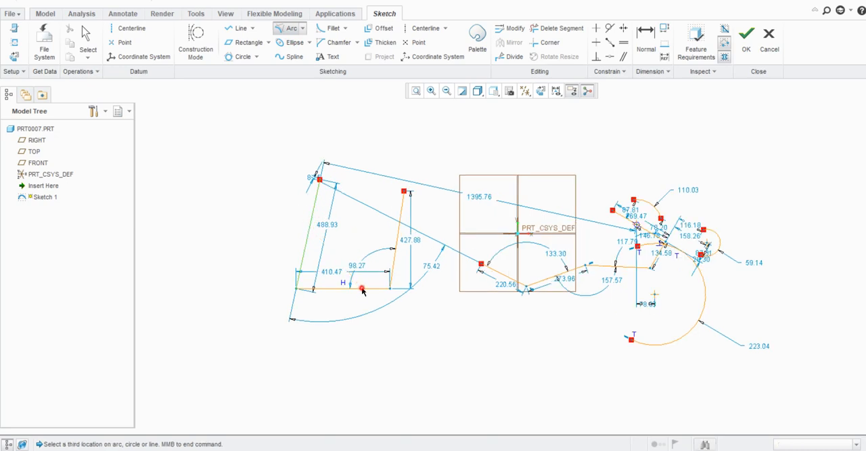
left_click(399, 241)
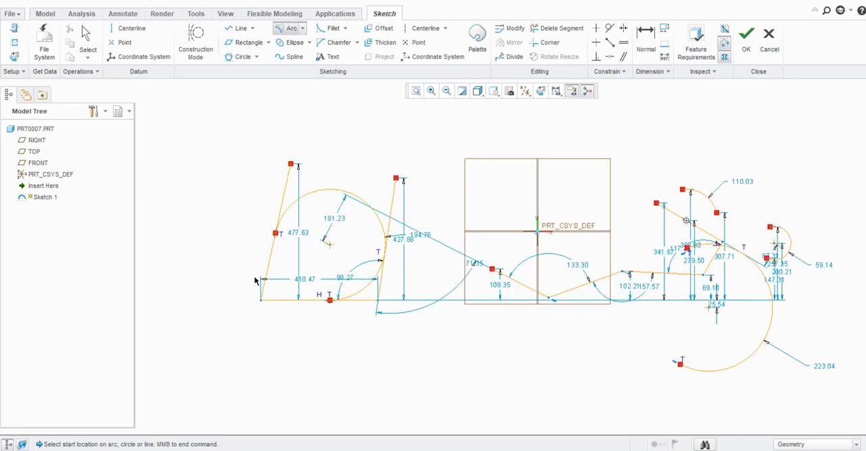
scroll(220, 253, "down", 2)
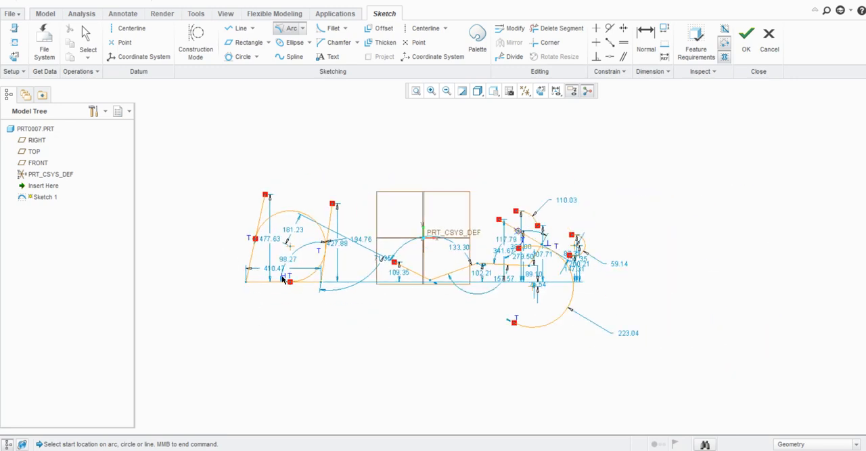
scroll(284, 279, "up", 2)
scroll(245, 260, "down", 1)
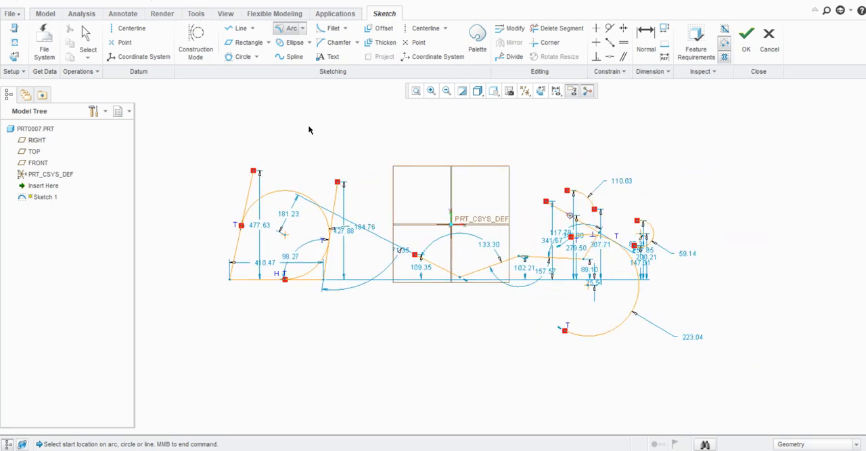
middle_click(295, 74)
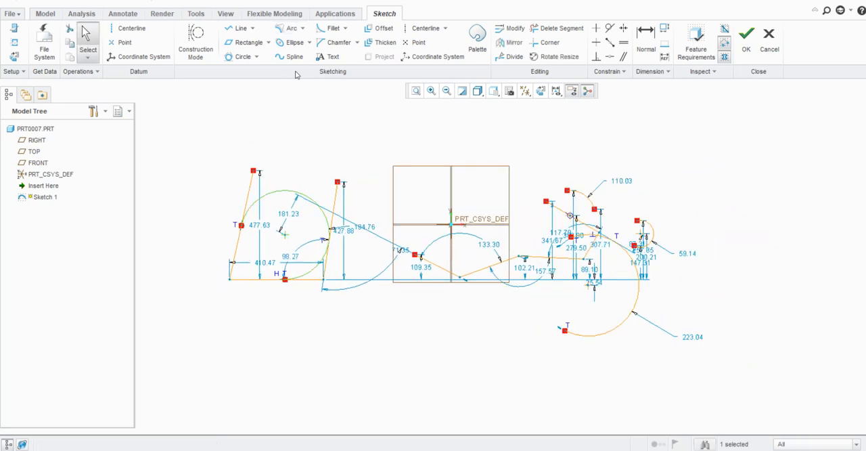
- Decline quitting Sketcher and delete all the sketched geometry
left_click(303, 27)
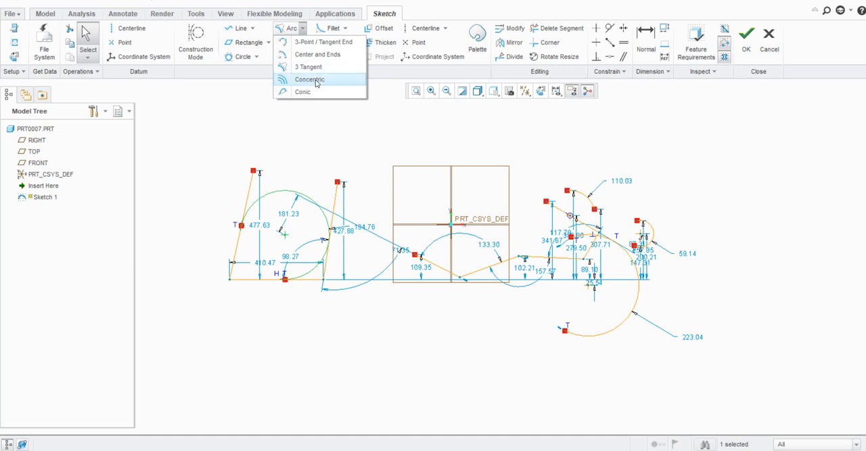
key("Escape")
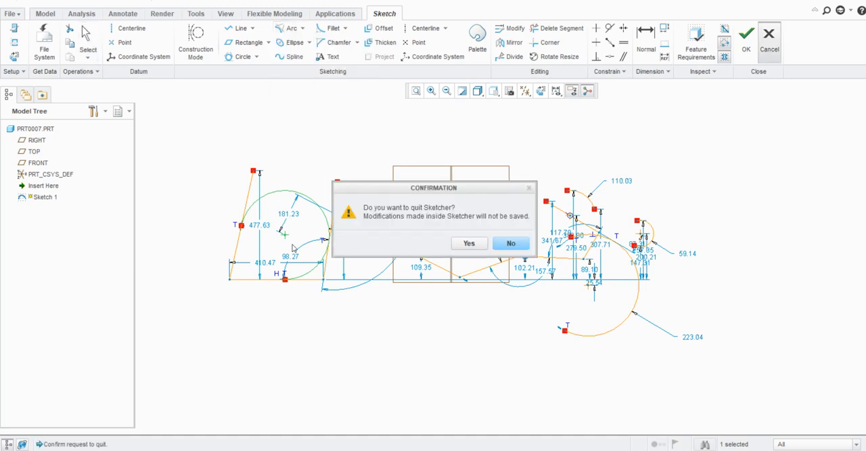
left_click(512, 244)
scroll(337, 274, "down", 2)
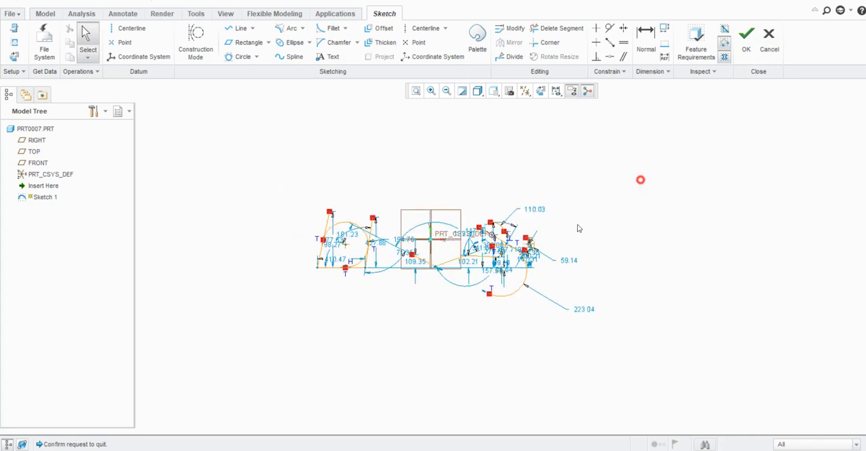
mouse_move(638, 180)
left_mouse_down()
mouse_move(276, 327)
mouse_move(288, 316)
left_mouse_up()
key("Delete")
scroll(444, 245, "up", 3)
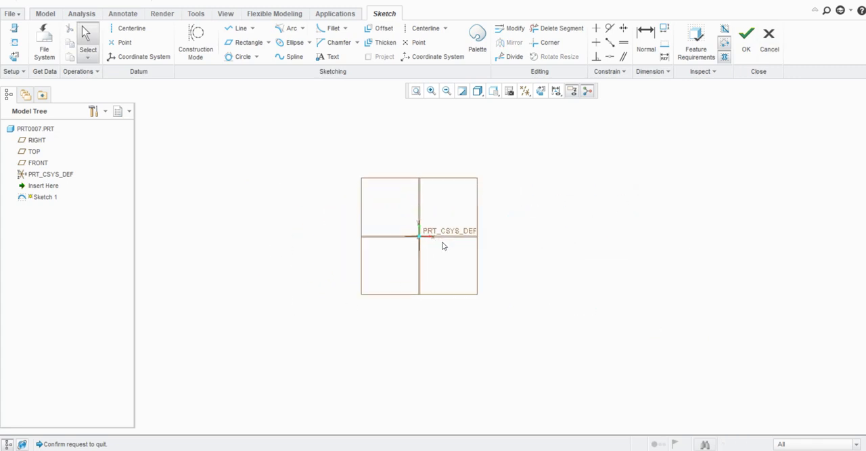
- Sketch a 3-point arc about 179 in radius around the coordinate system and end the command
scroll(414, 157, "up", 2)
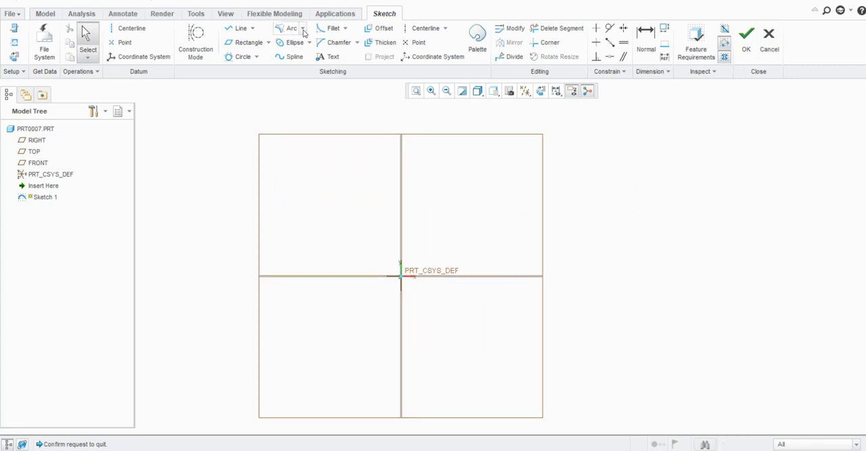
left_click(303, 29)
left_click(318, 42)
left_click(335, 223)
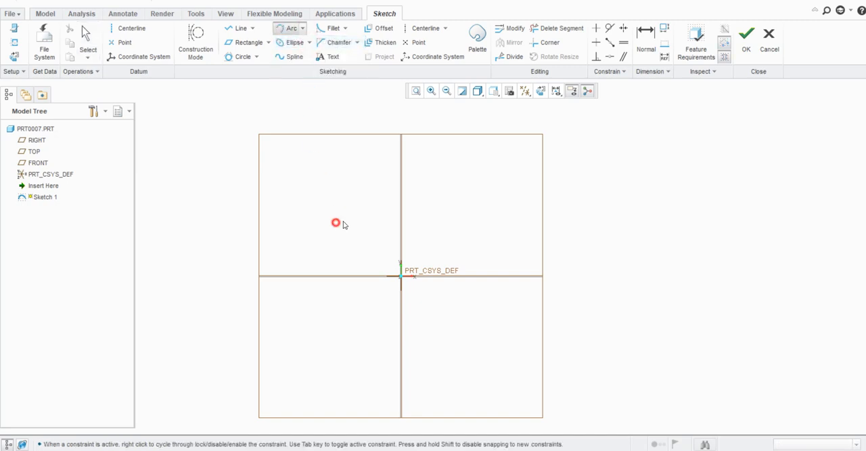
left_click(494, 337)
left_click(514, 215)
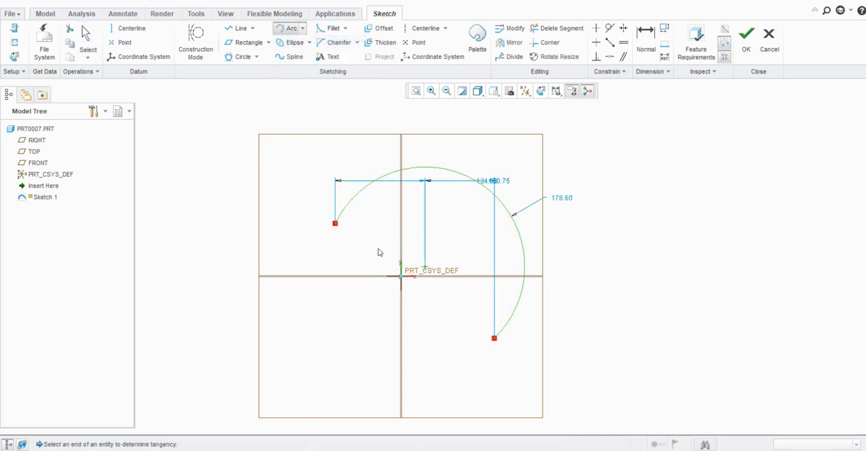
middle_click(380, 246)
scroll(309, 228, "down", 2)
scroll(428, 197, "up", 2)
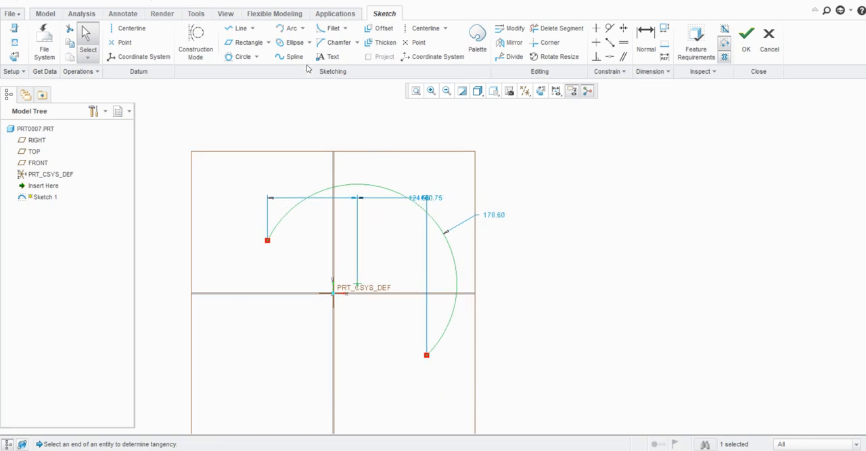
- Sketch a Concentric arc about 226 in radius just outside the 3-point arc, sharing its centre
left_click(302, 29)
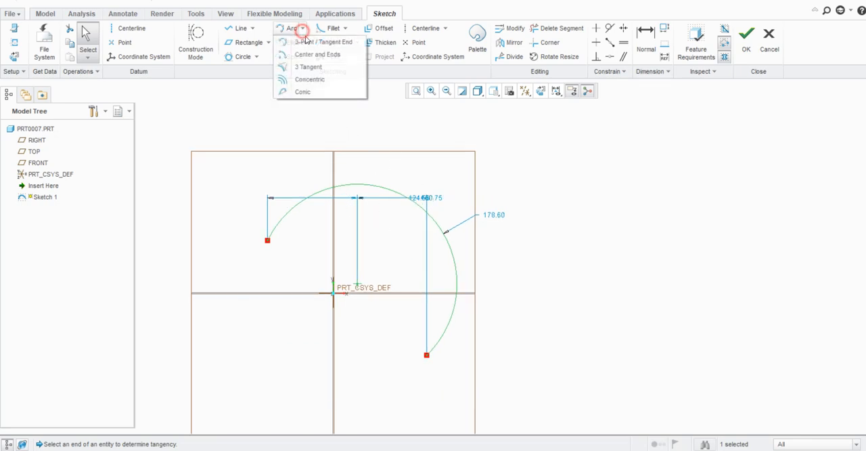
left_click(316, 80)
left_click(388, 191)
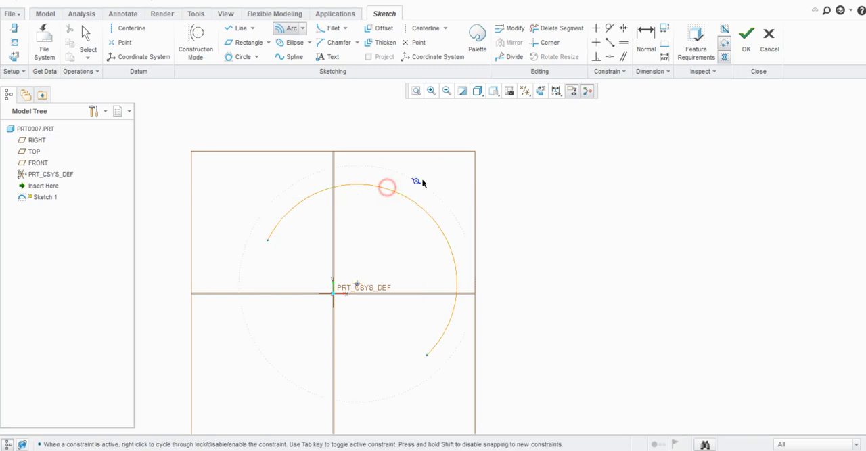
left_click(426, 178)
left_click(451, 199)
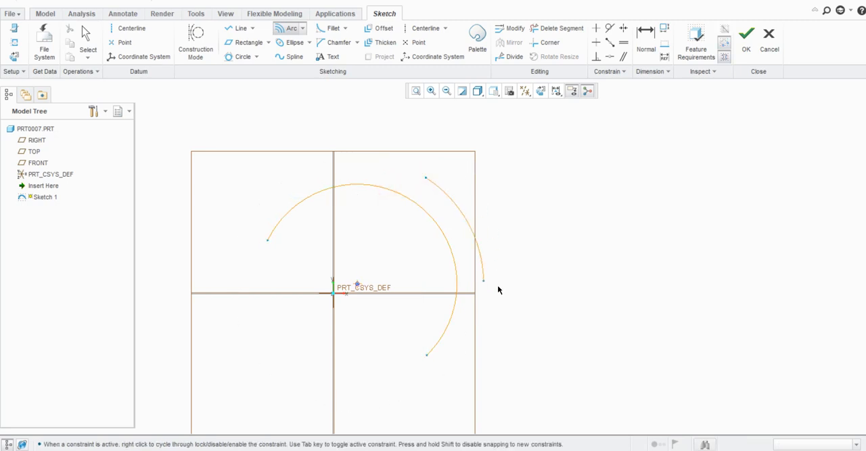
left_click(497, 309)
- Add three more concentric arcs about 351, 452 and 563 in radius outside the first one, and end the command
left_click(498, 150)
left_click(561, 299)
left_click(559, 131)
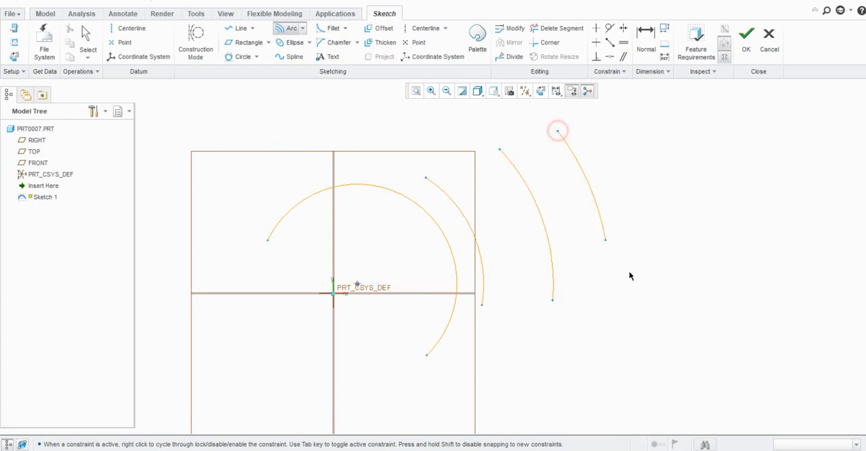
middle_click(626, 294)
left_click(626, 122)
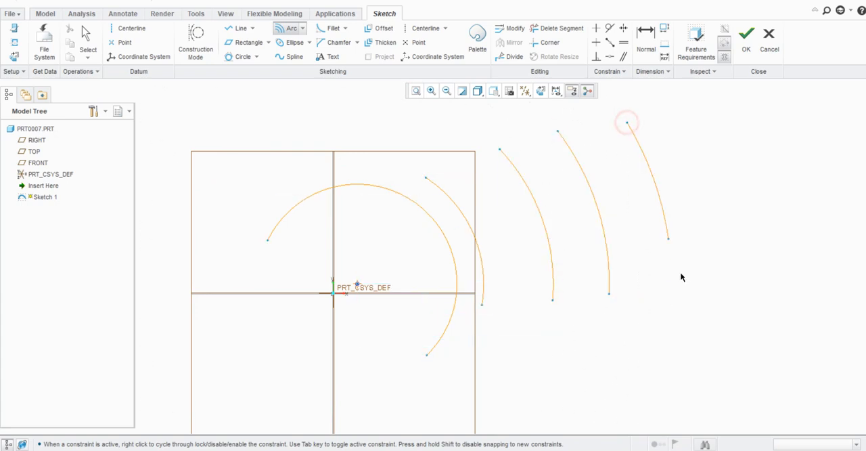
left_click(673, 297)
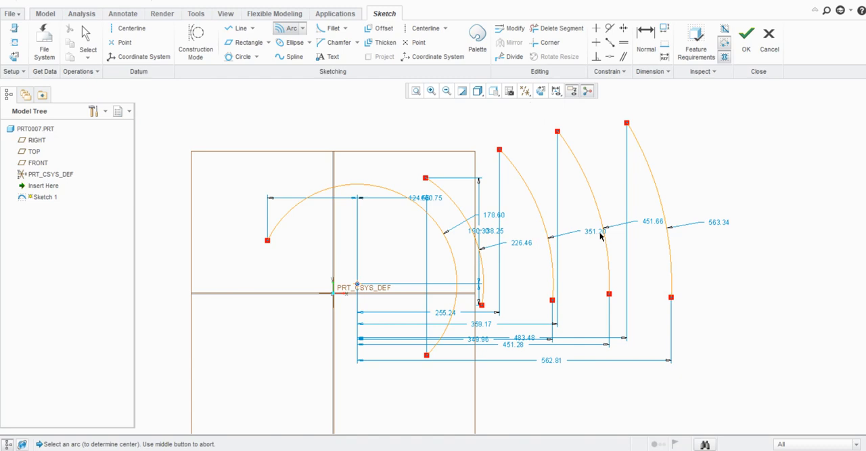
middle_click(680, 240)
- Set the outermost concentric arc's radius to 600
double_click(718, 222)
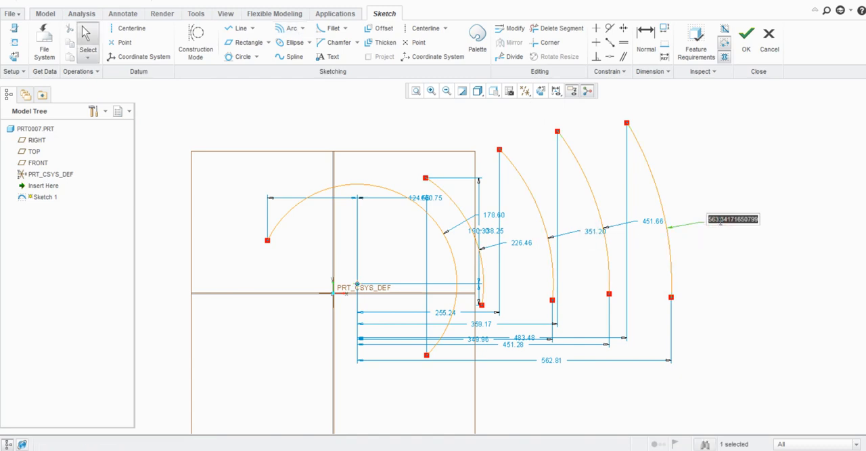
type("600")
key("Return")
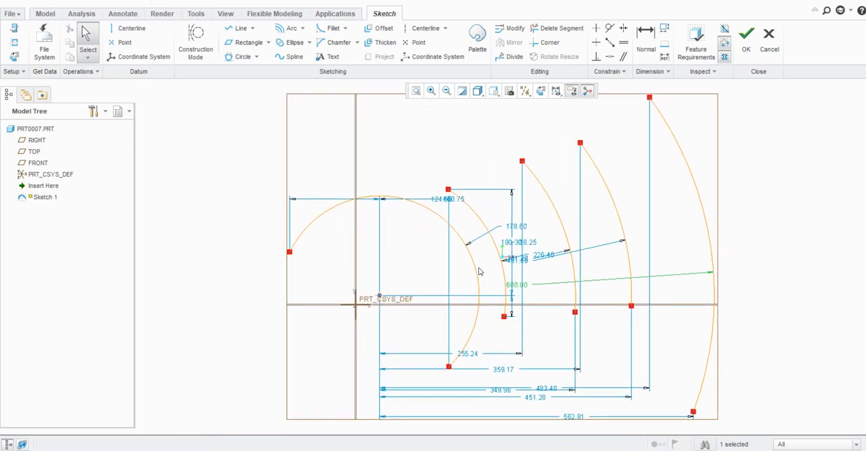
scroll(474, 263, "down", 2)
scroll(429, 230, "up", 1)
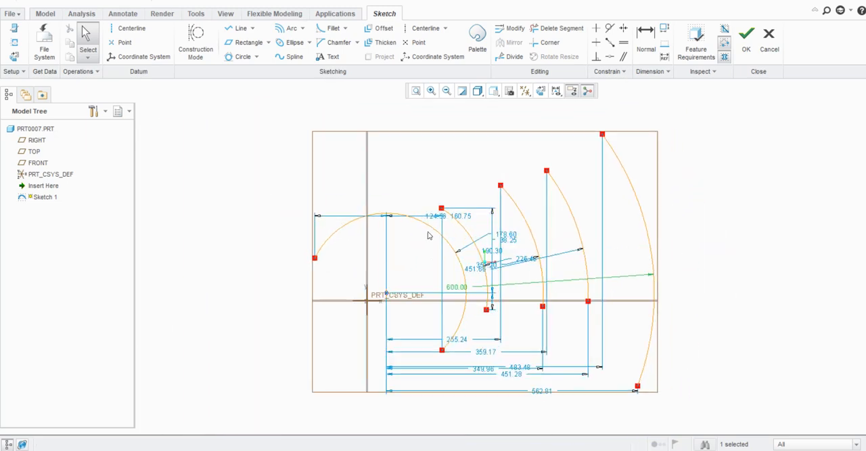
- Sketch a Conic arc in the empty area to the left of the 3-point arc, bulging towards the datum planes, and end the command
scroll(425, 235, "down", 1)
left_click(302, 28)
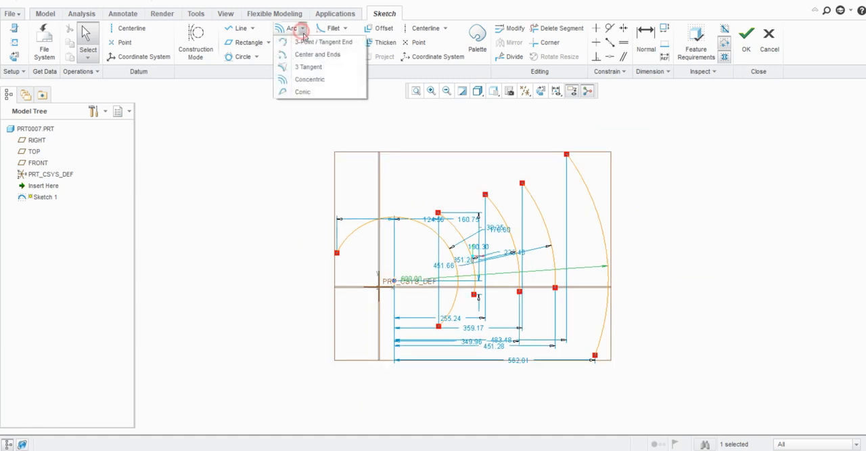
left_click(304, 91)
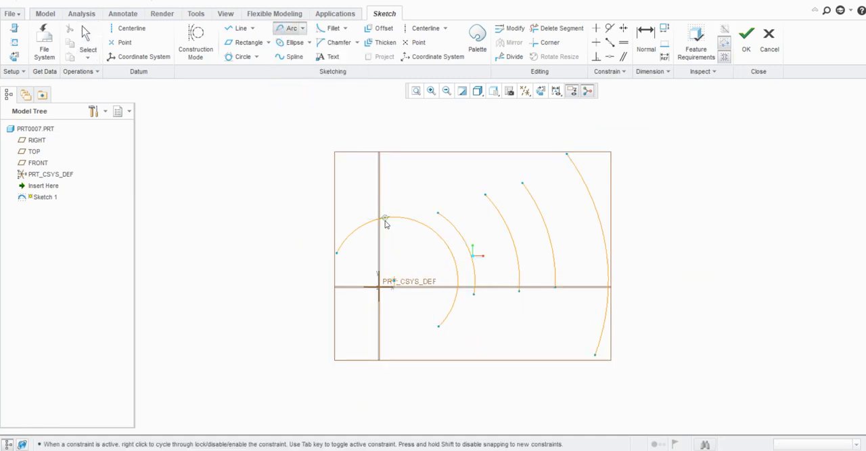
scroll(386, 223, "down", 2)
left_click(201, 242)
left_click(261, 153)
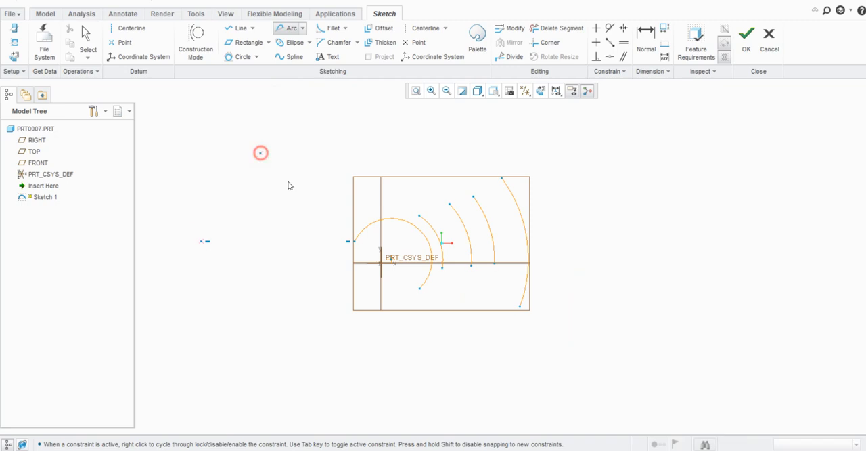
left_click(344, 157)
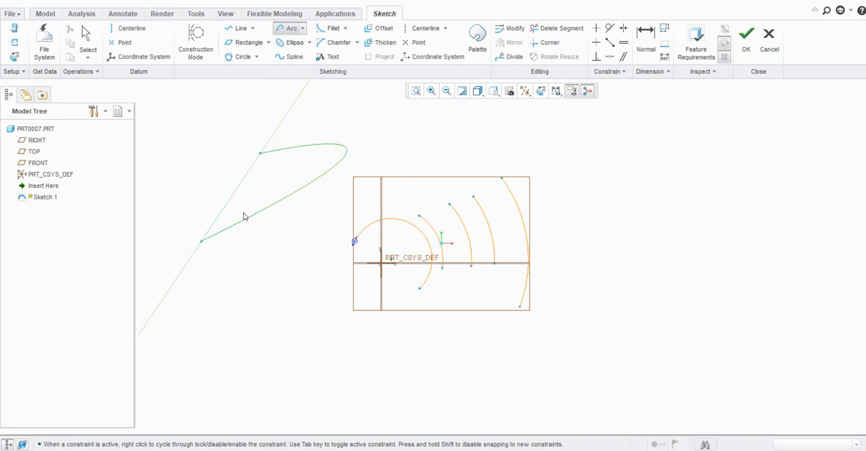
scroll(303, 253, "down", 2)
scroll(285, 224, "down", 3)
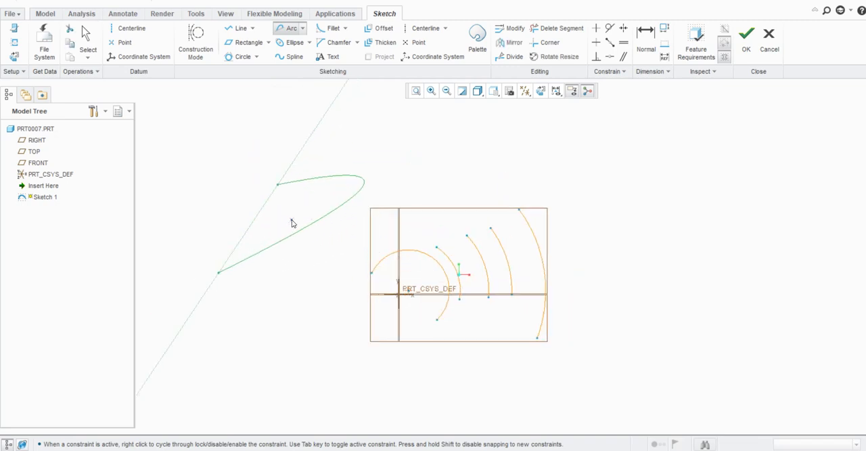
middle_click(292, 220)
scroll(353, 268, "up", 3)
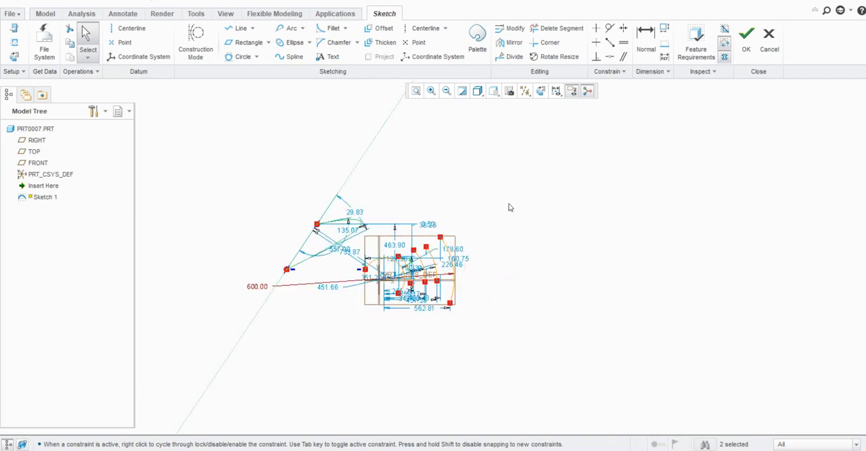
- Select all the sketched arcs together with their dimensions and delete them
left_click(303, 28)
key("Escape")
key("Escape")
left_click(507, 243)
scroll(503, 203, "up", 1)
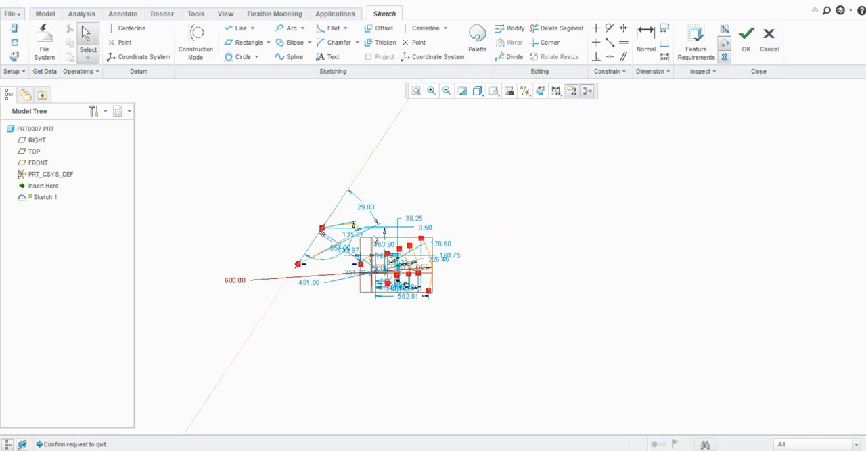
left_click_drag(547, 161, 176, 353)
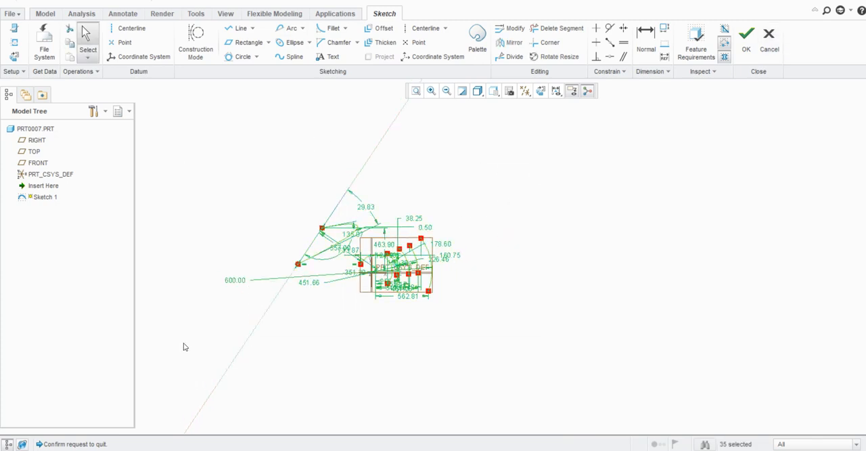
key("Delete")
- Sketch a tilted Axis Ends Ellipse about 618 by 215 to the left of the coordinate system, and end the command
scroll(356, 300, "down", 2)
scroll(432, 197, "down", 1)
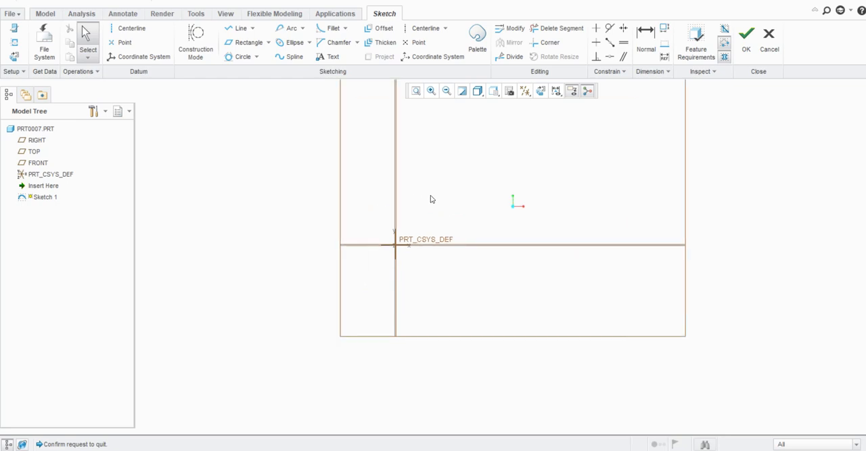
scroll(345, 234, "up", 1)
scroll(346, 234, "down", 1)
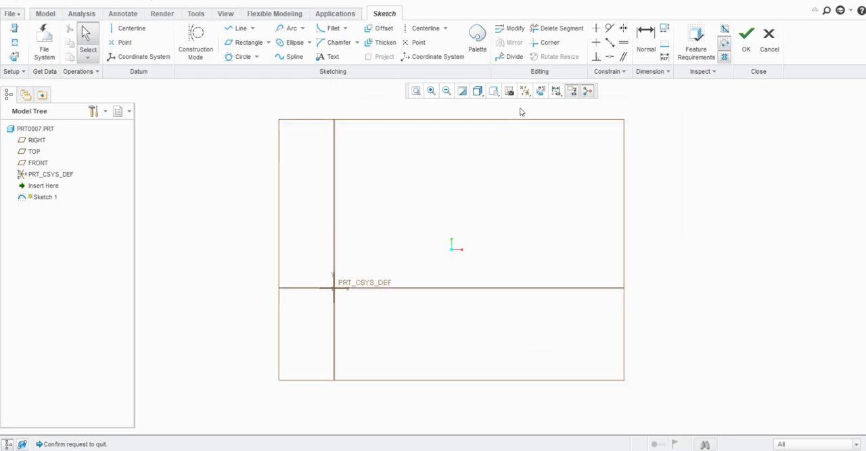
left_click(541, 90)
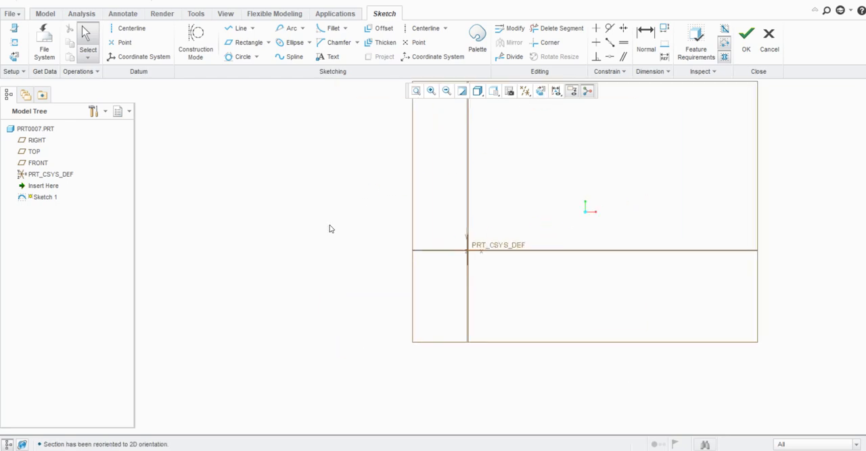
scroll(329, 229, "up", 3)
scroll(467, 214, "down", 2)
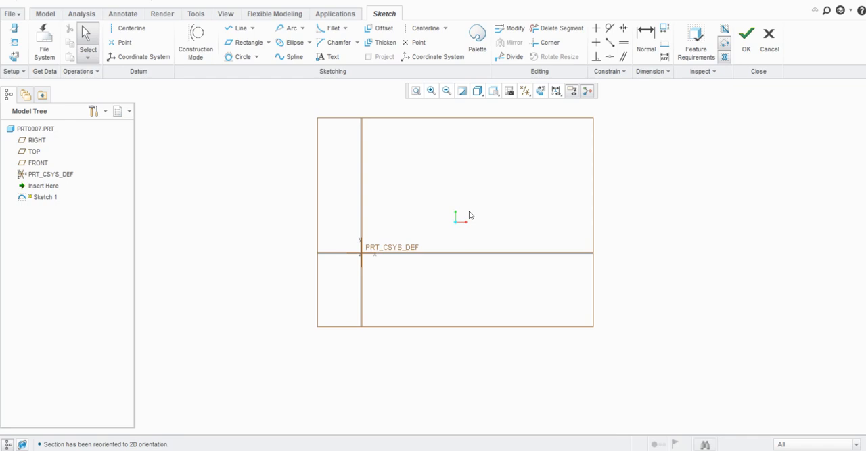
left_click(309, 42)
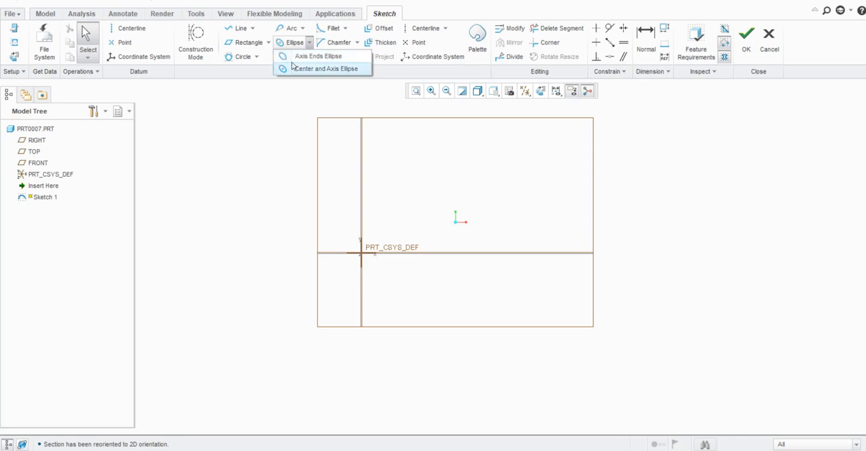
left_click(311, 57)
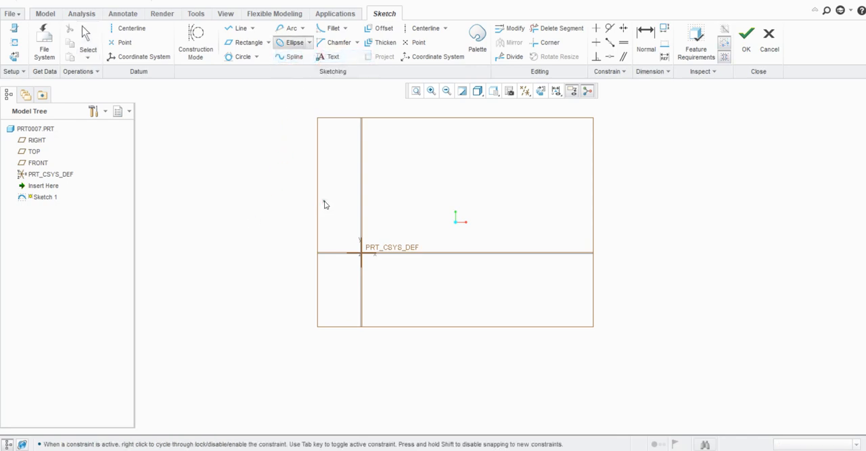
scroll(324, 201, "down", 2)
left_click(243, 170)
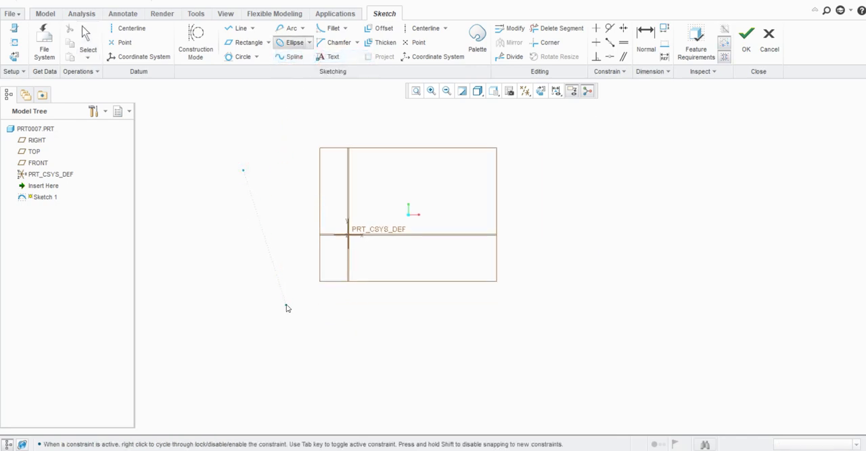
left_click(285, 305)
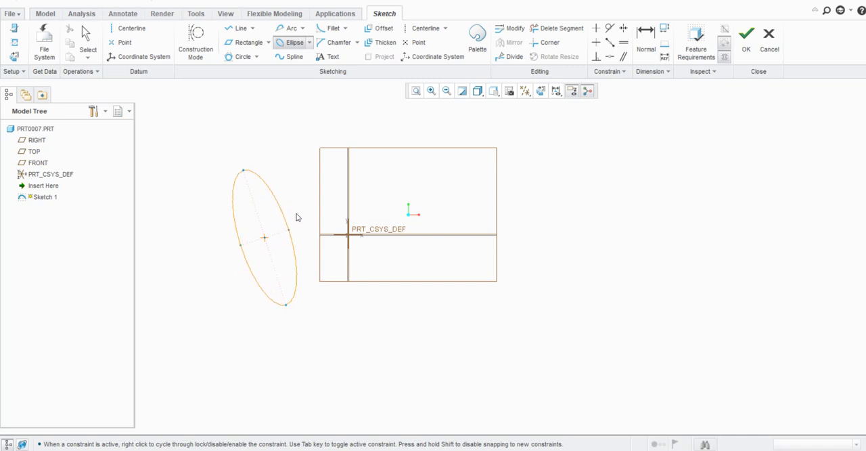
left_click(291, 216)
middle_click(309, 254)
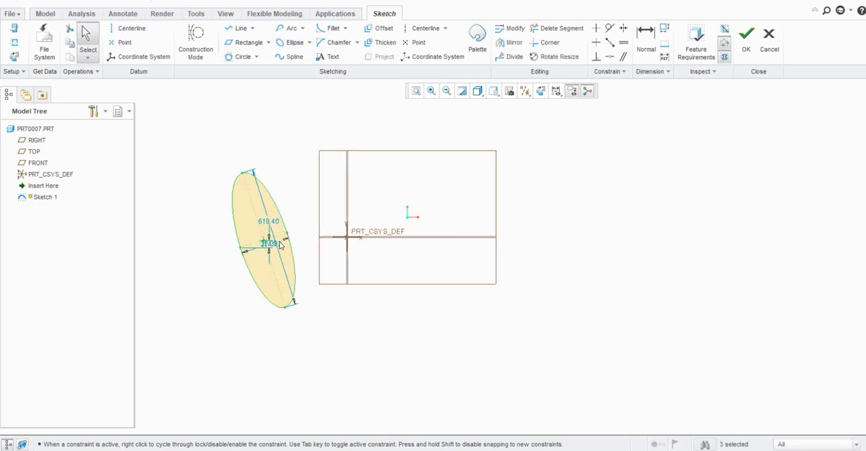
- Set the ellipse's major axis to 700
scroll(281, 229, "up", 1)
double_click(260, 216)
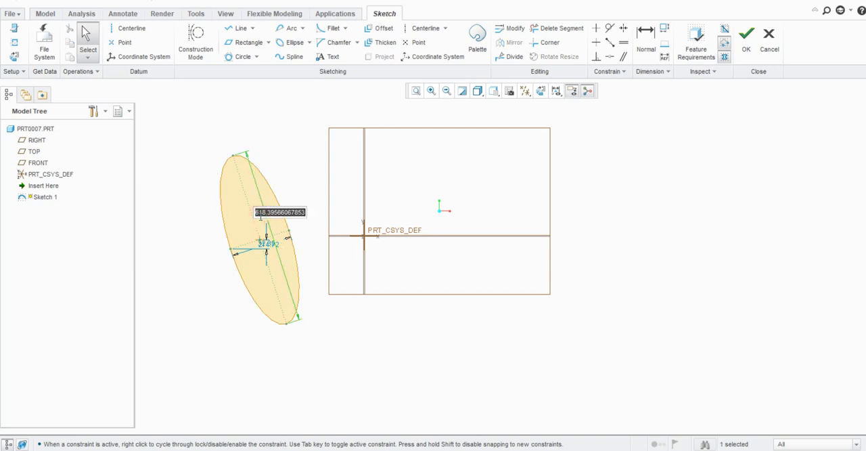
type("700")
key("Return")
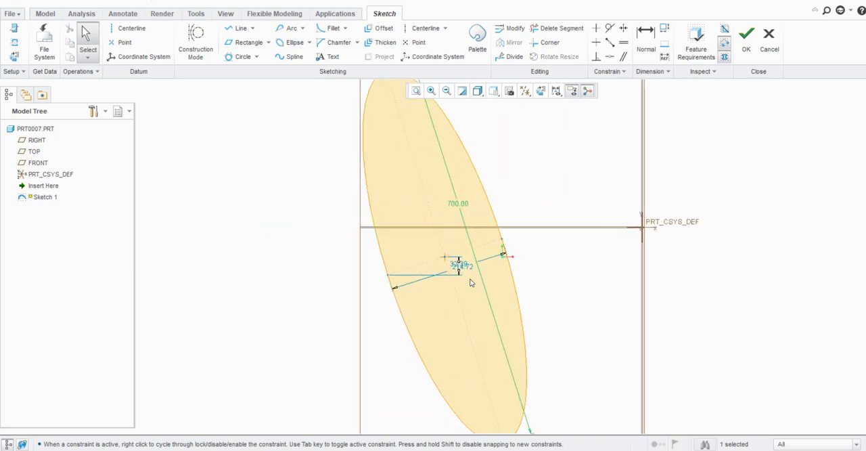
double_click(460, 265)
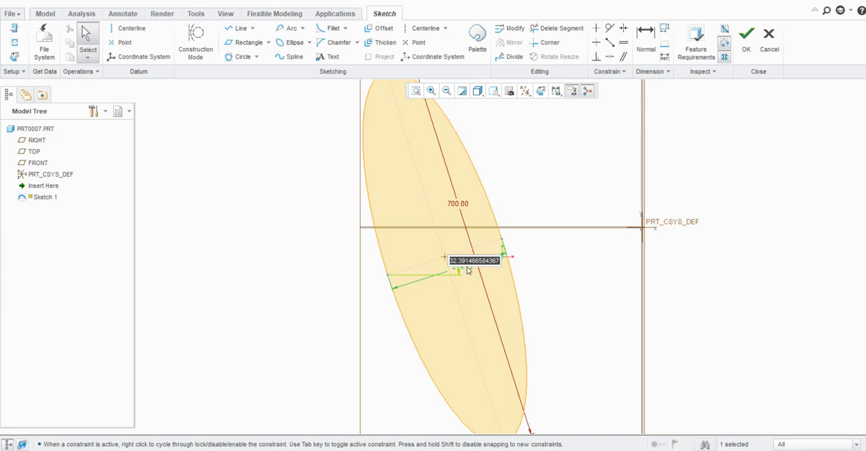
key("Escape")
left_click(513, 248)
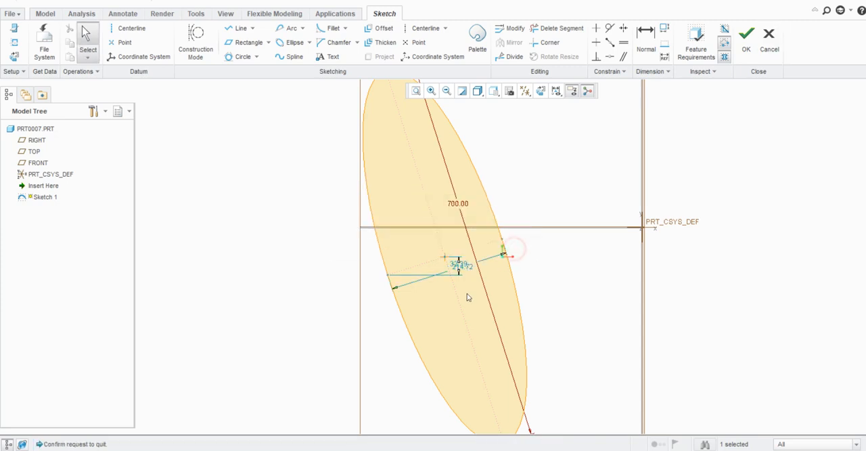
- Set the ellipse's minor axis to 300
scroll(468, 290, "down", 3)
scroll(471, 285, "down", 2)
double_click(452, 222)
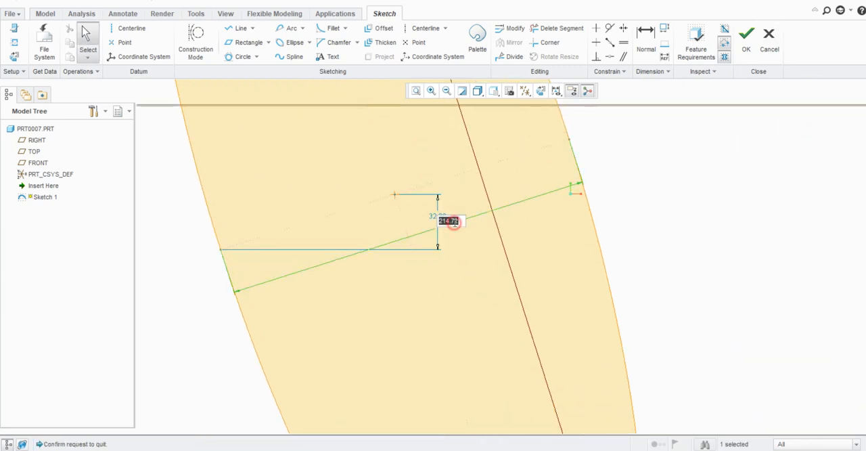
type("300")
scroll(451, 223, "up", 3)
middle_click(298, 227)
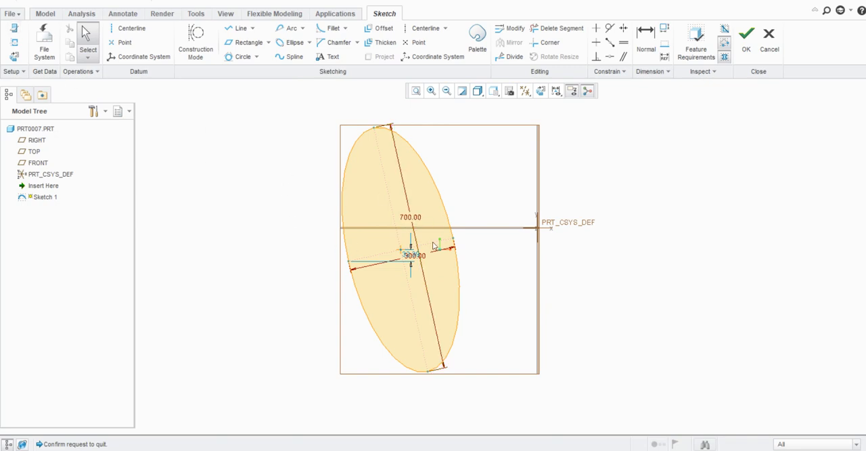
- Examine the dimension-locking settings in the Sketcher options, keep Lock user defined dimensions enabled, and accept the options
left_click(11, 14)
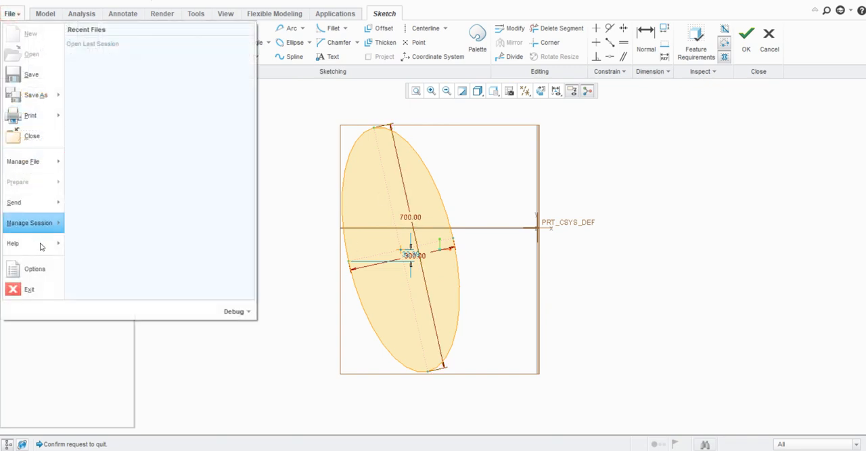
left_click(37, 268)
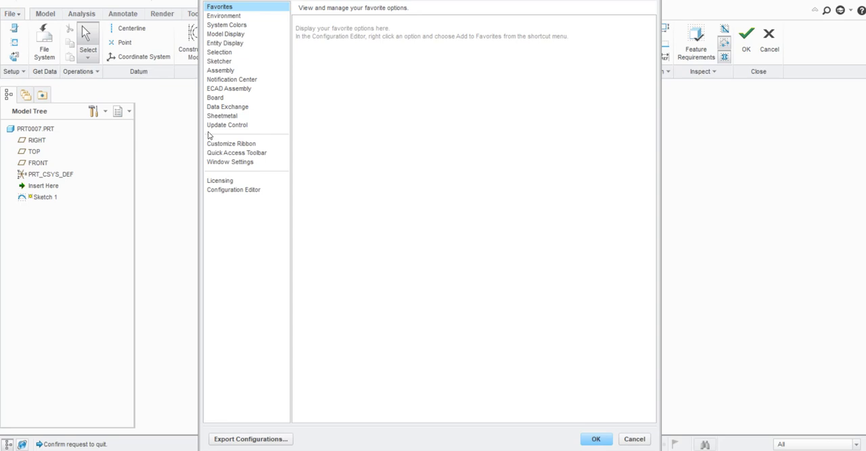
left_click(233, 62)
scroll(403, 260, "down", 2)
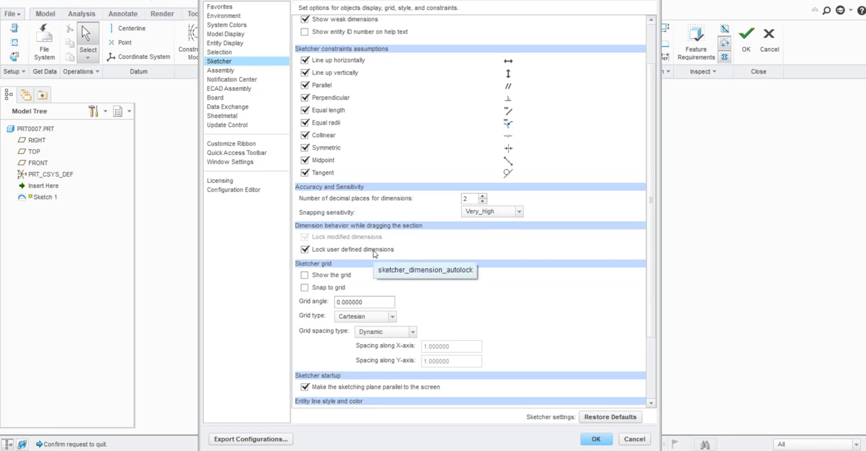
left_click(372, 249)
left_click(321, 249)
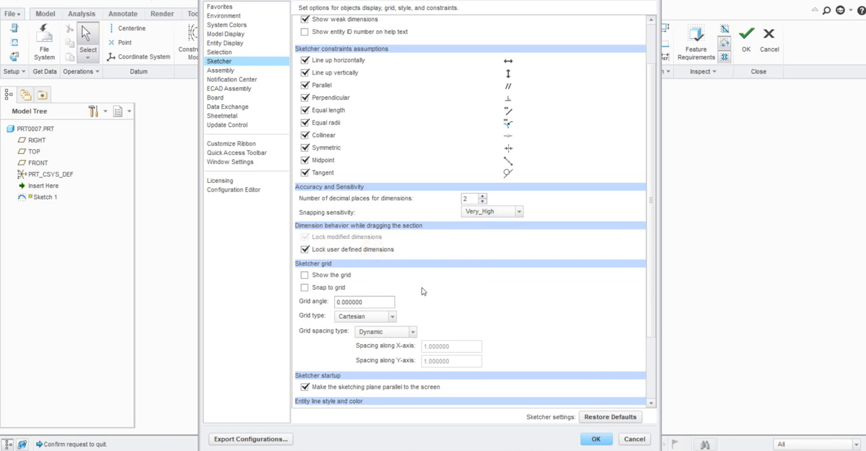
left_click(596, 439)
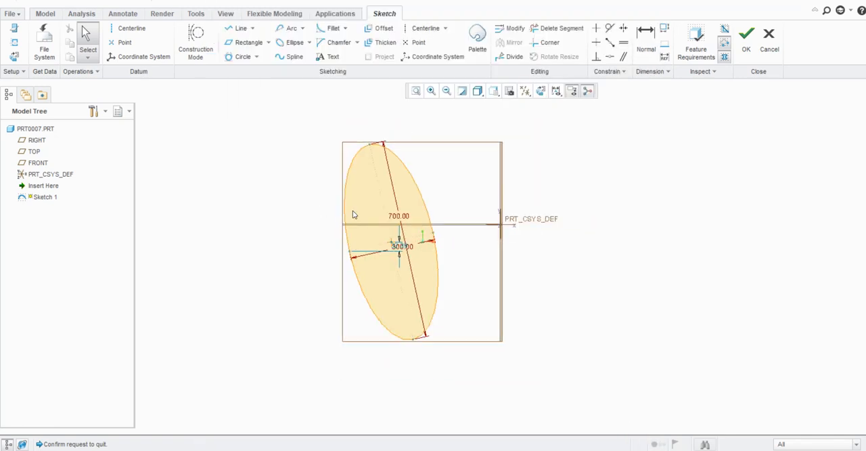
- Sketch a second tilted ellipse with Center and Axis Ellipse, to the right of the coordinate system
scroll(431, 187, "up", 1)
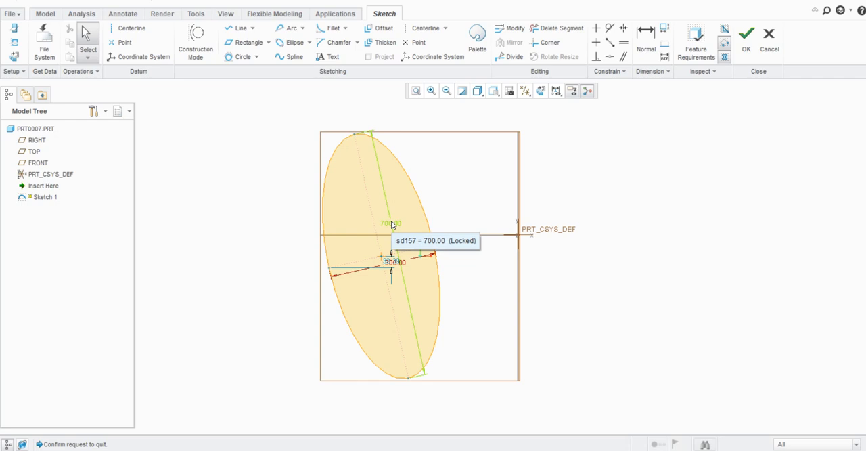
scroll(305, 190, "down", 1)
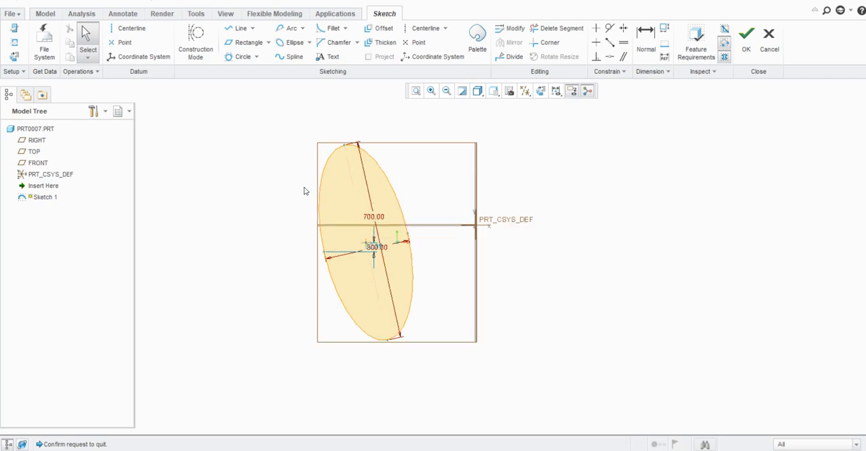
left_click(309, 42)
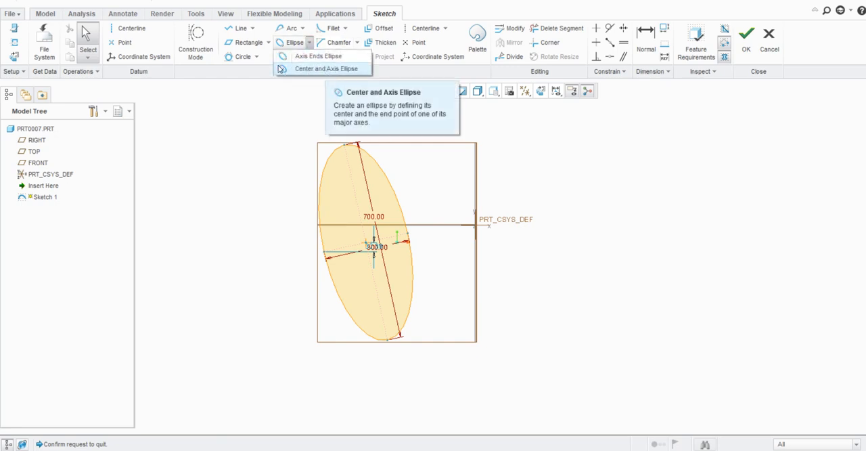
left_click(298, 69)
scroll(246, 178, "down", 2)
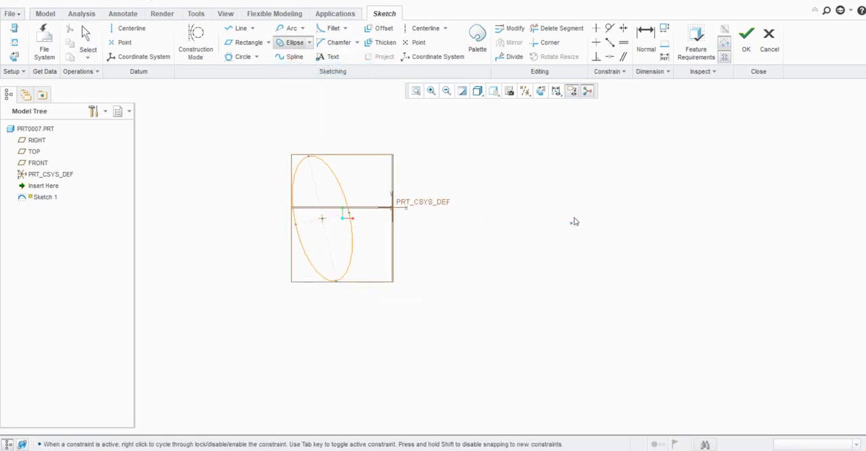
scroll(575, 221, "up", 2)
left_click(475, 234)
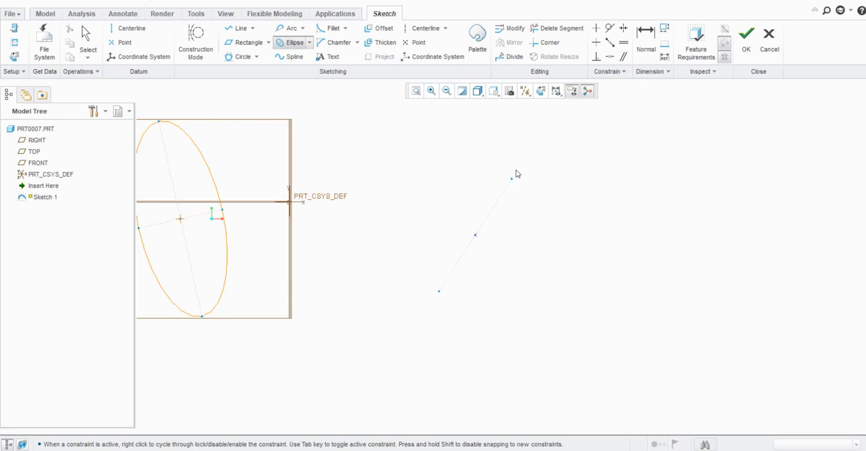
left_click(521, 162)
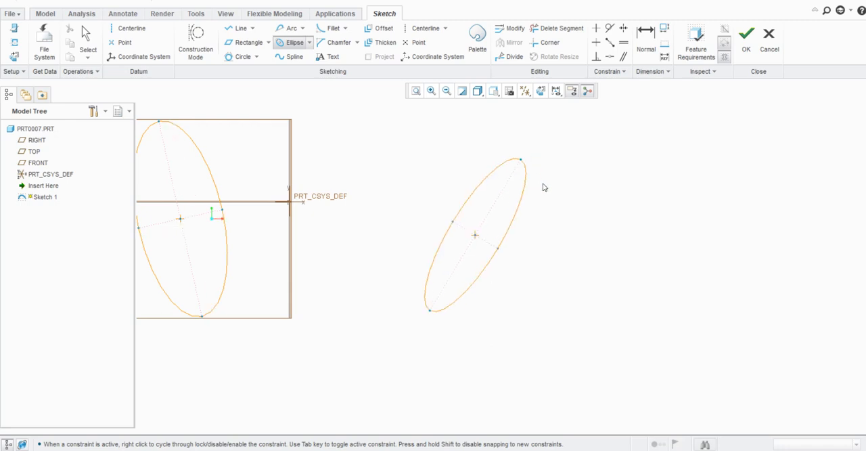
left_click(553, 195)
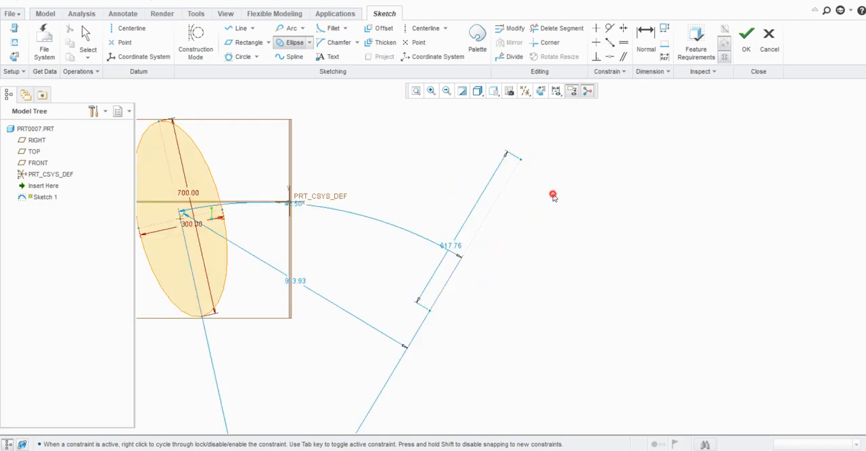
- Sketch an open, S-shaped spline through six points, starting to the right of the second ellipse and ending below it
middle_click(544, 254)
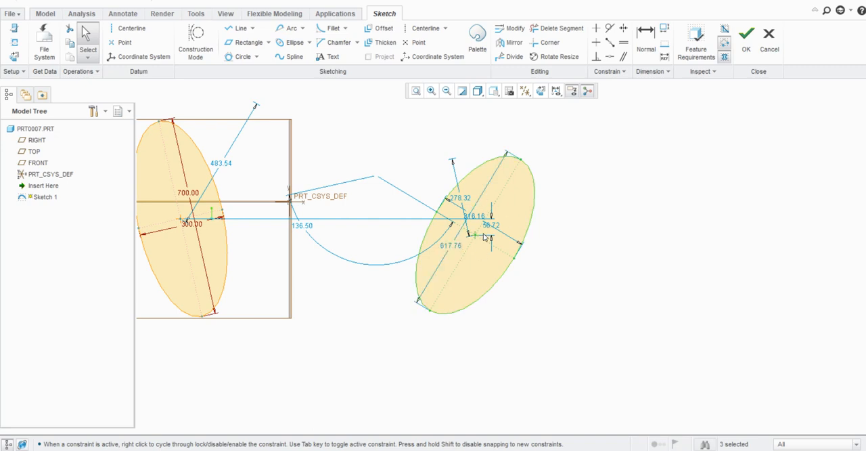
scroll(485, 238, "up", 2)
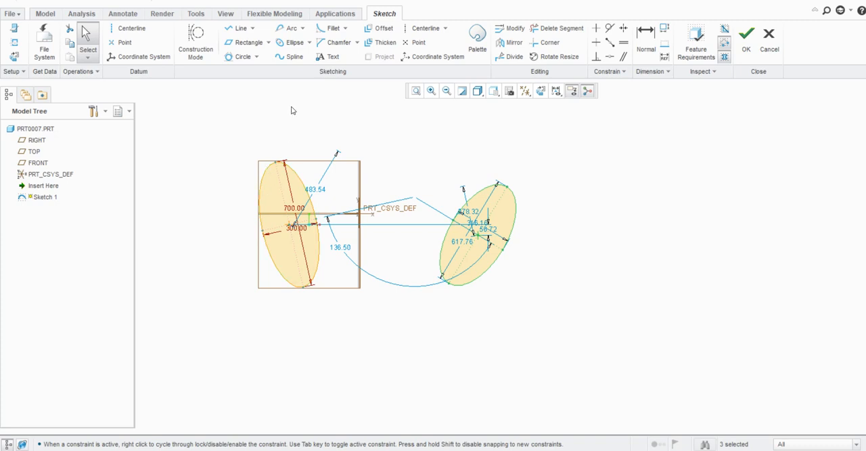
left_click(290, 58)
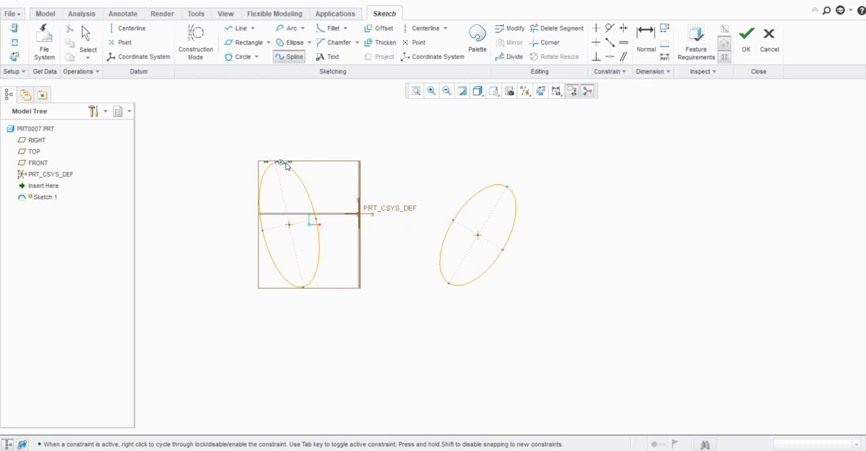
left_click(554, 143)
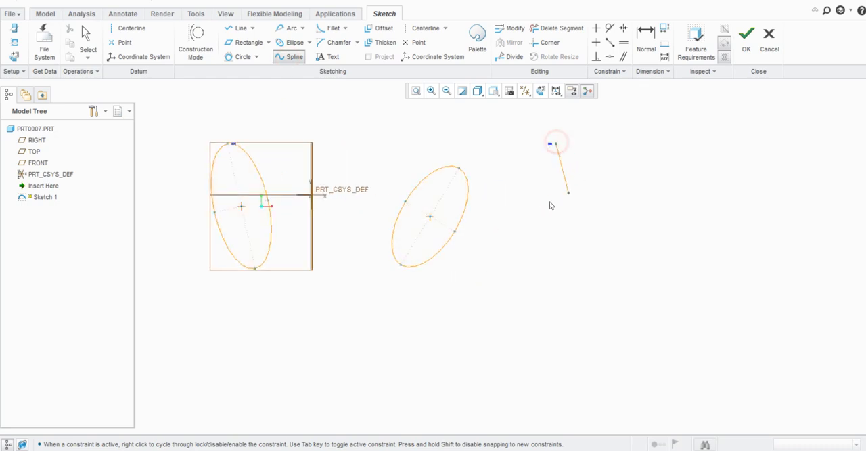
left_click(607, 208)
left_click(554, 252)
left_click(542, 251)
left_click(620, 306)
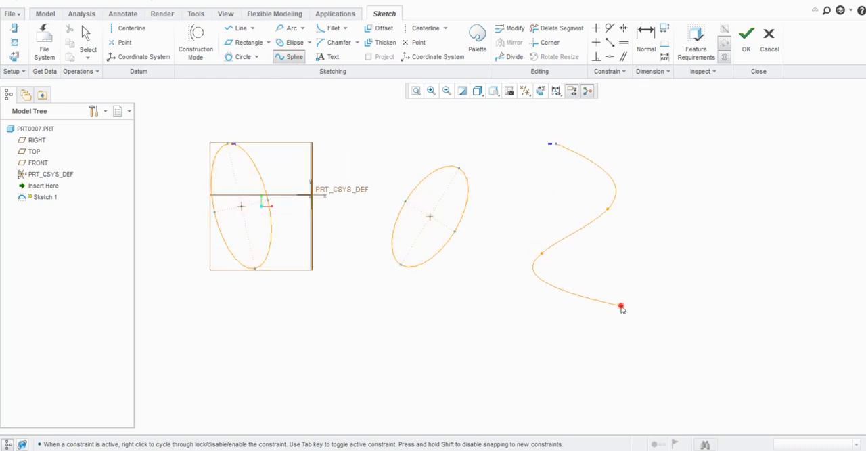
left_click(505, 348)
left_click(370, 336)
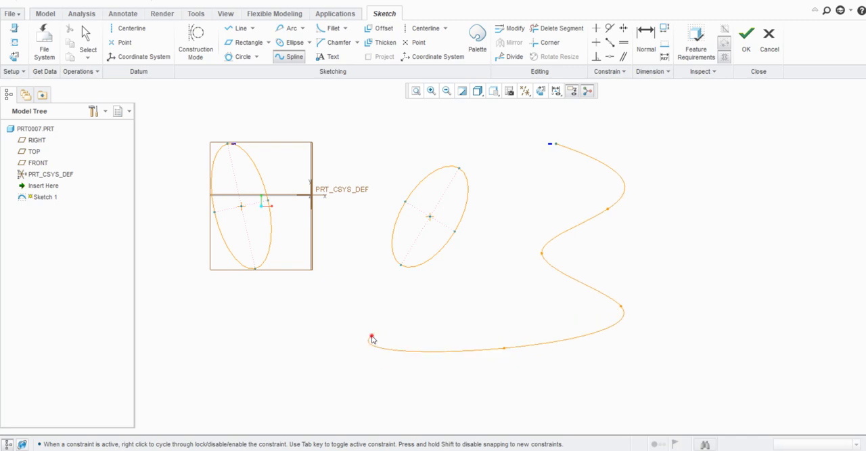
middle_click(303, 343)
left_click(484, 291)
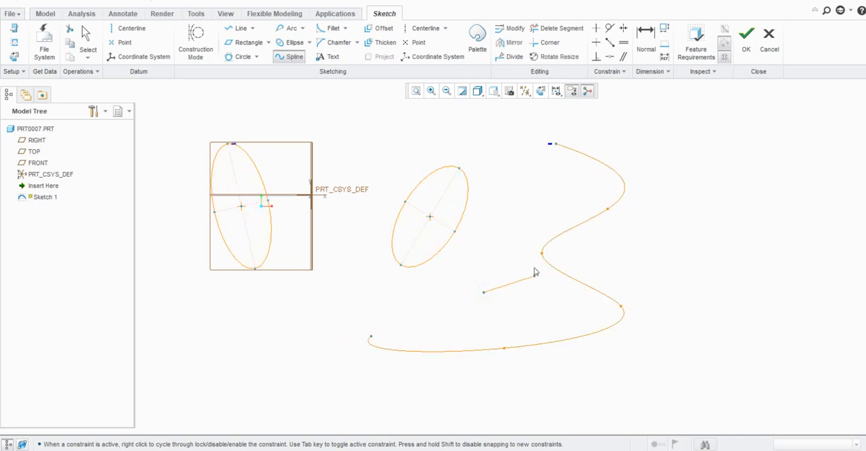
middle_click(489, 270)
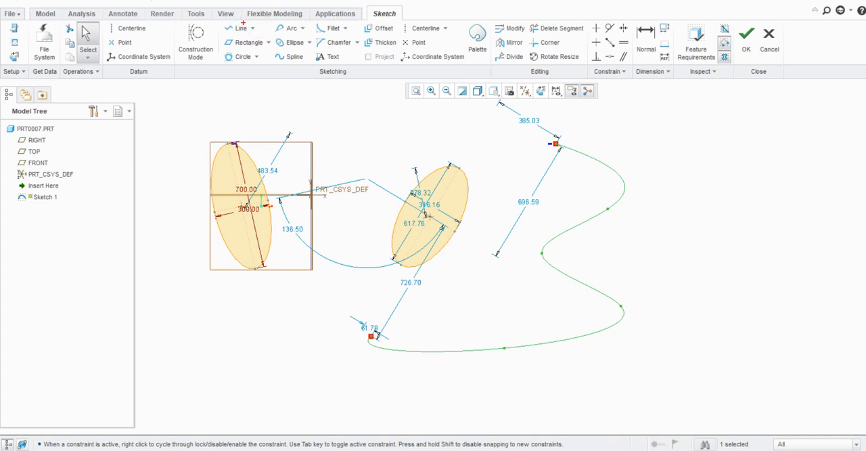
mouse_move(217, 21)
left_mouse_down("ctrl")
mouse_move(355, 64)
mouse_move(314, 66)
left_mouse_up("ctrl")
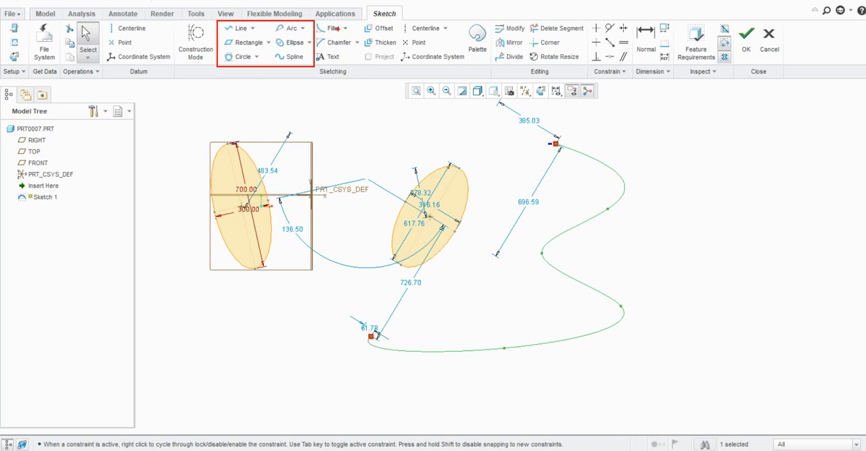
left_click_drag(316, 20, 363, 60, "ctrl")
mouse_move(317, 19)
left_mouse_down("ctrl")
mouse_move(371, 67)
mouse_move(362, 67)
left_mouse_up("ctrl")
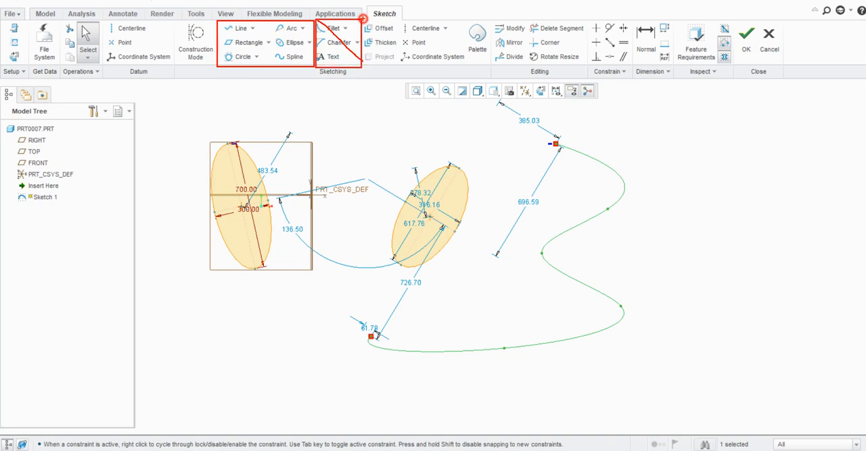
left_click_drag(363, 19, 402, 66, "ctrl")
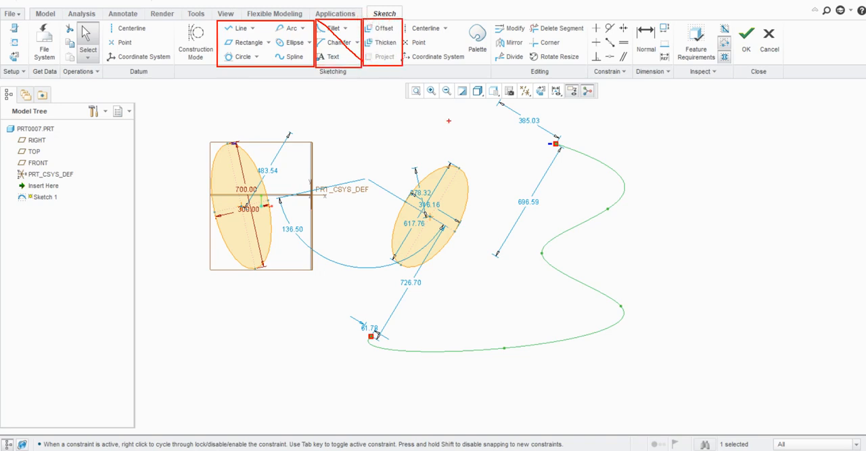
key("Escape")
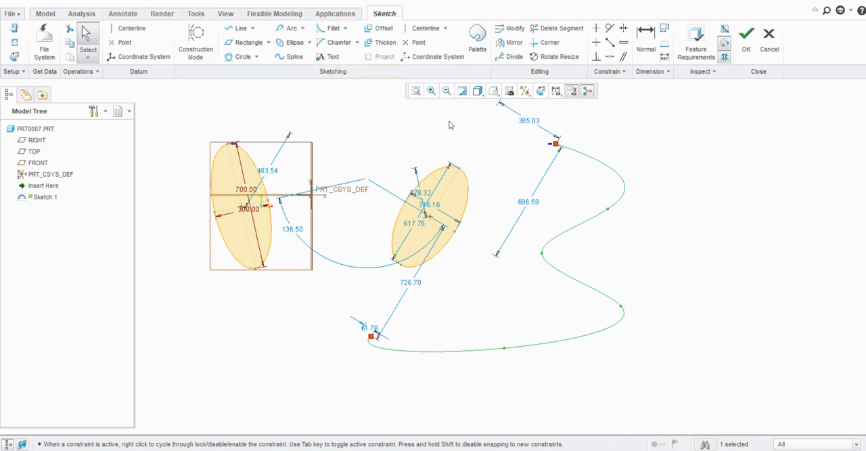